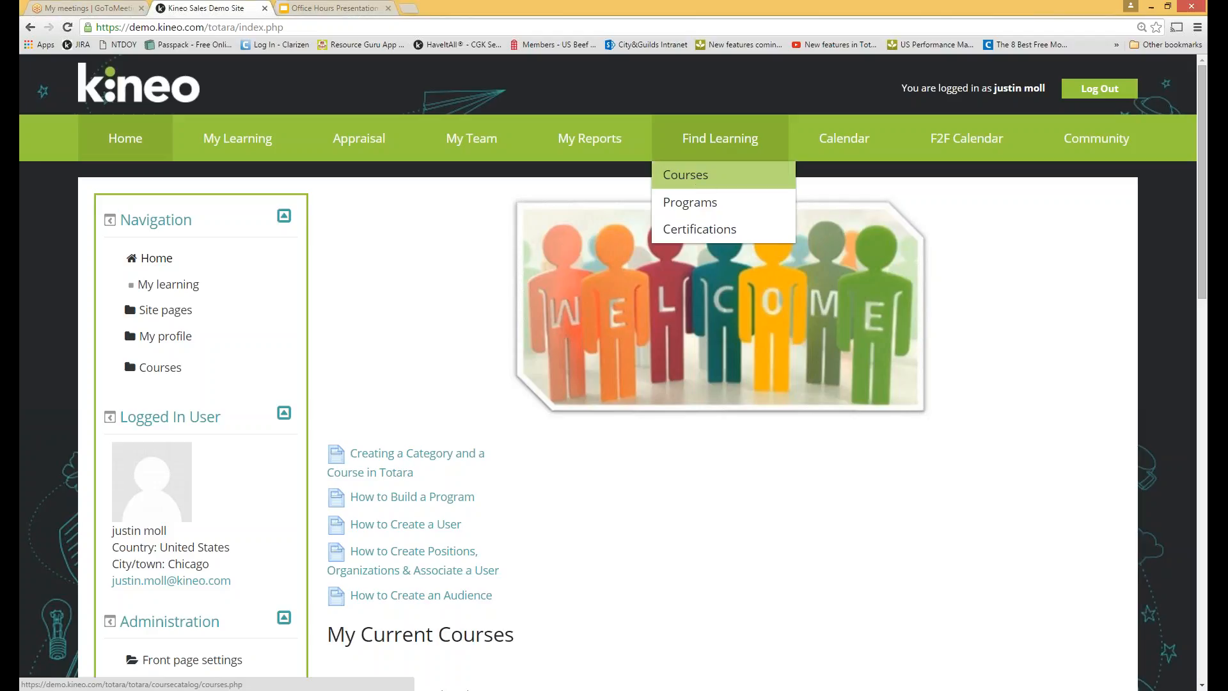
Step: Open the course catalog in Find Learning and look over its record heading, filters and course list
click(686, 175)
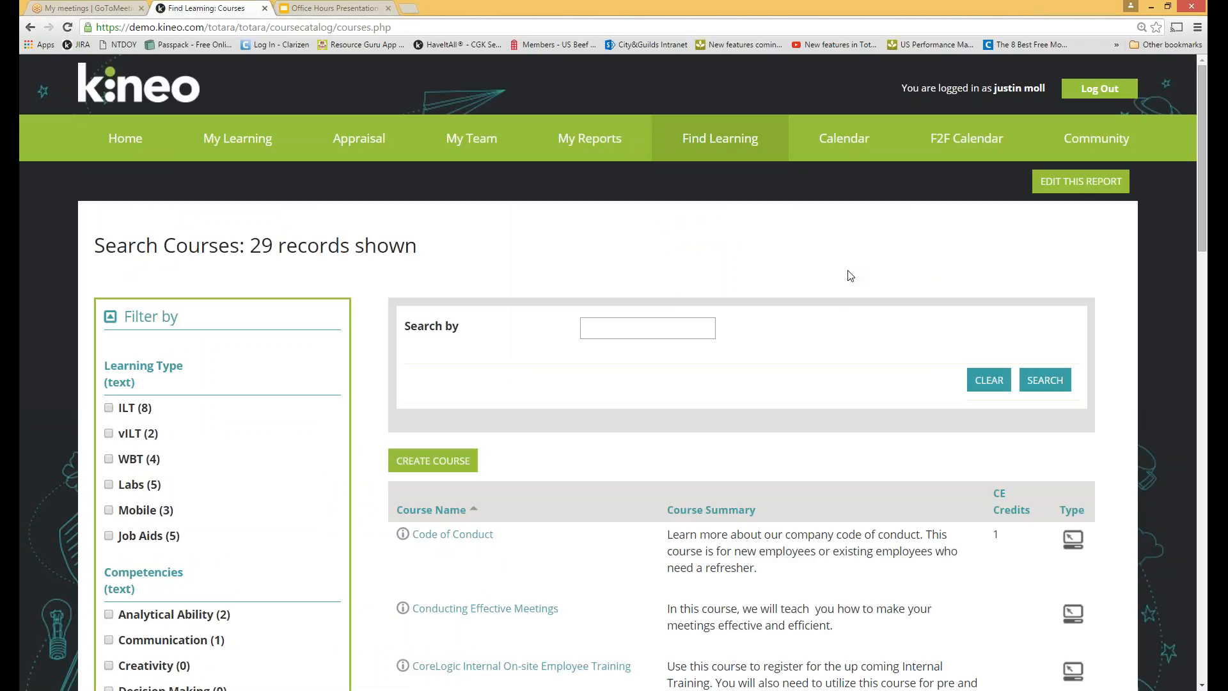
click(417, 31)
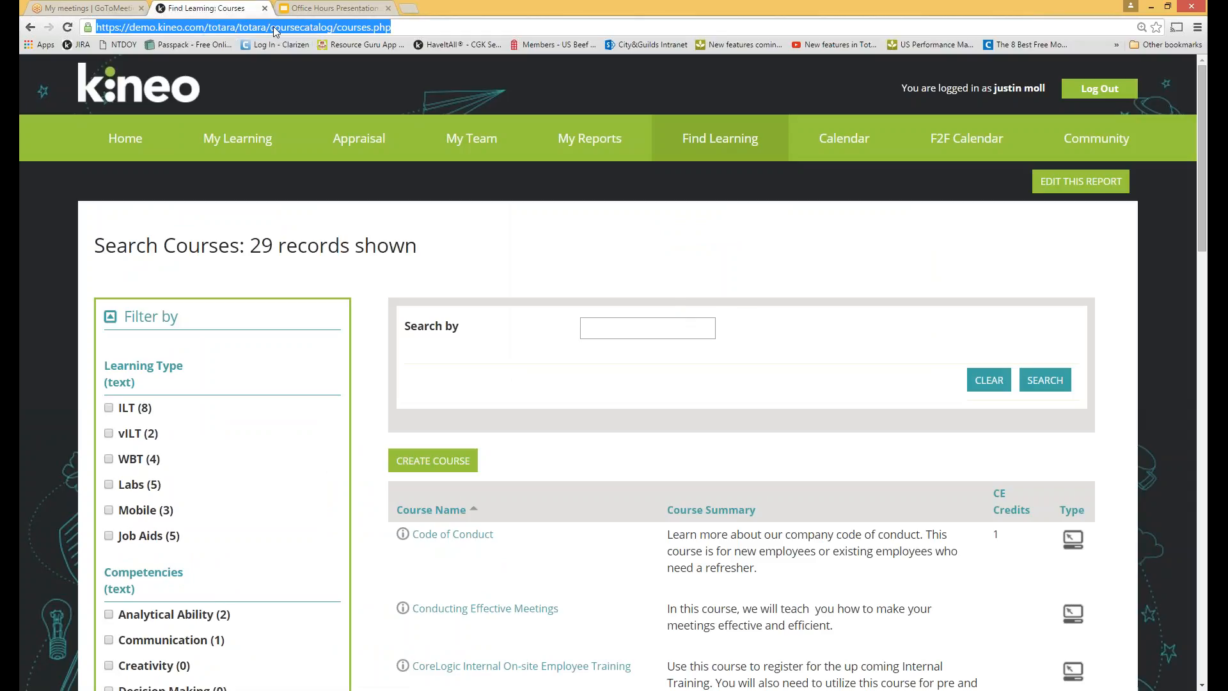
click(403, 28)
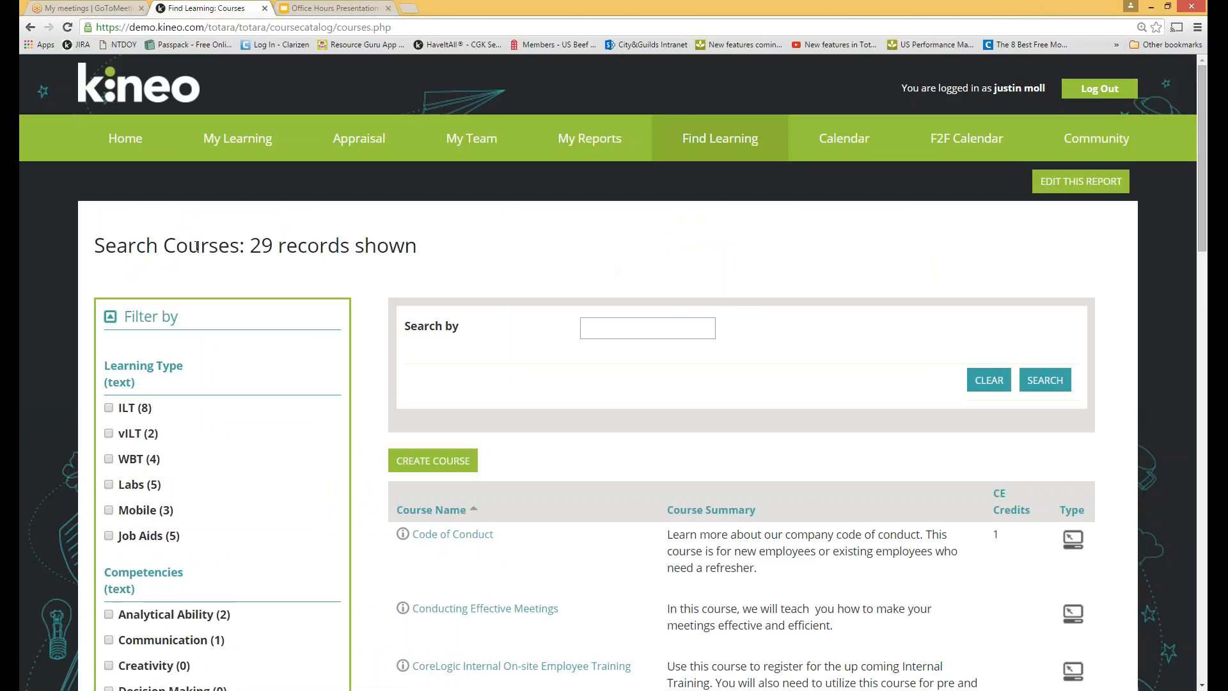
drag(252, 248, 441, 253)
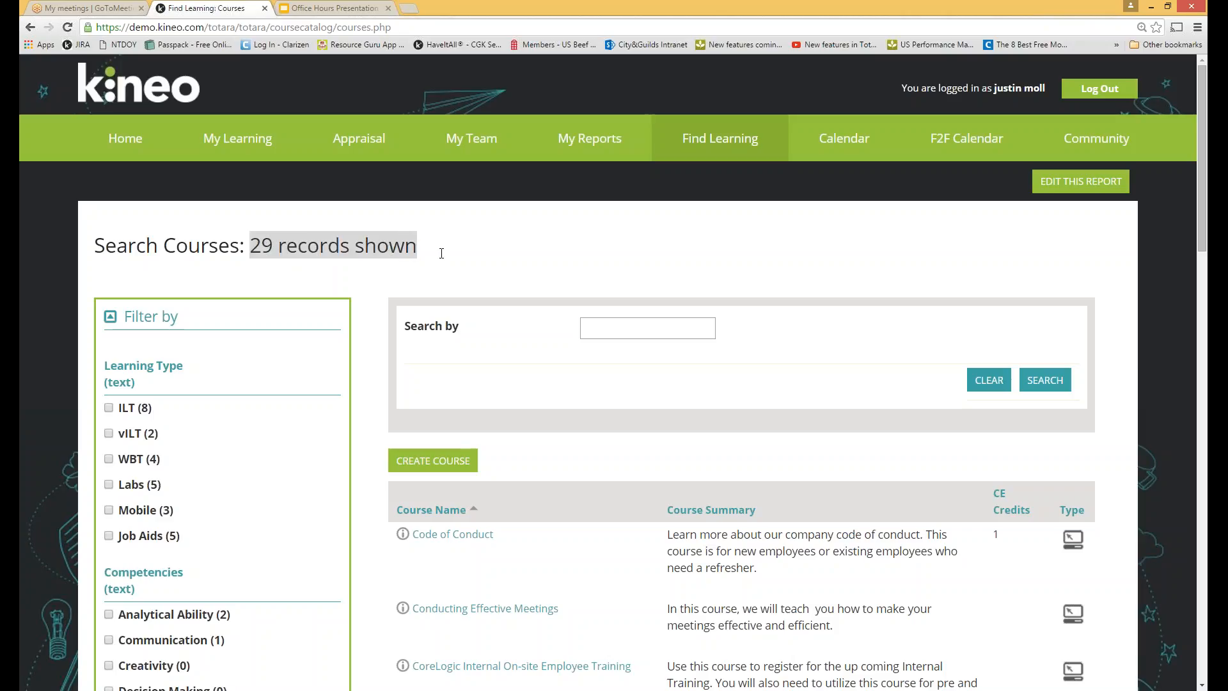
click(540, 266)
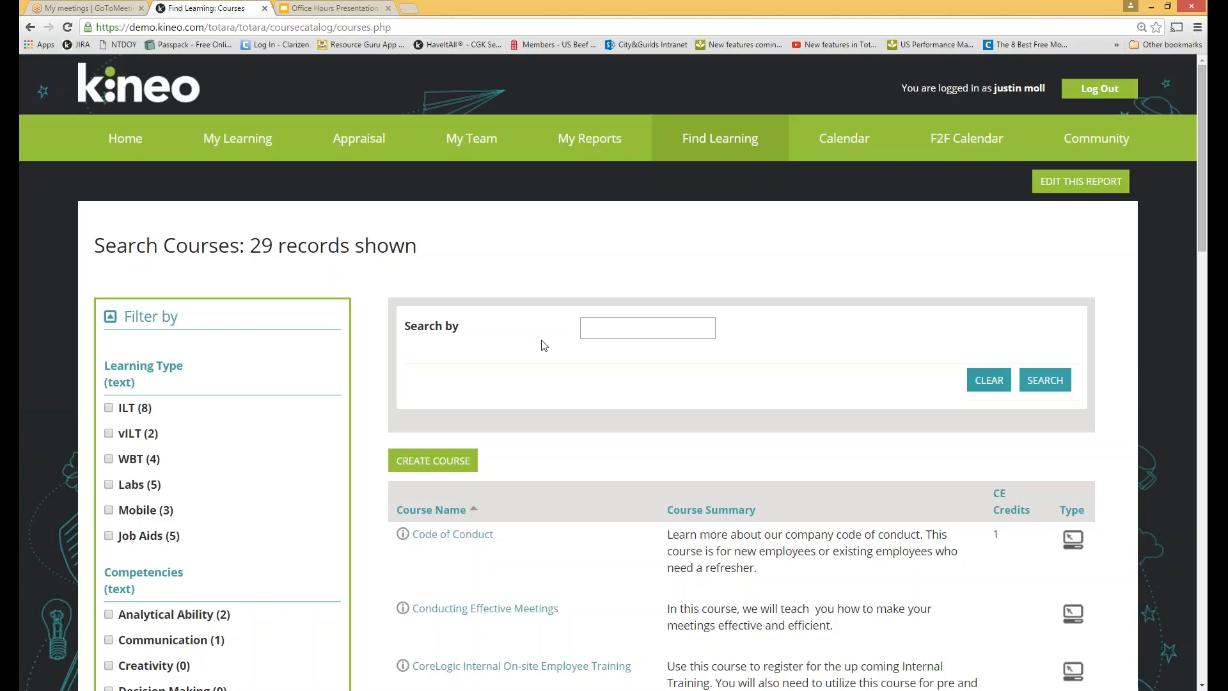
scroll(543, 344, down, 2)
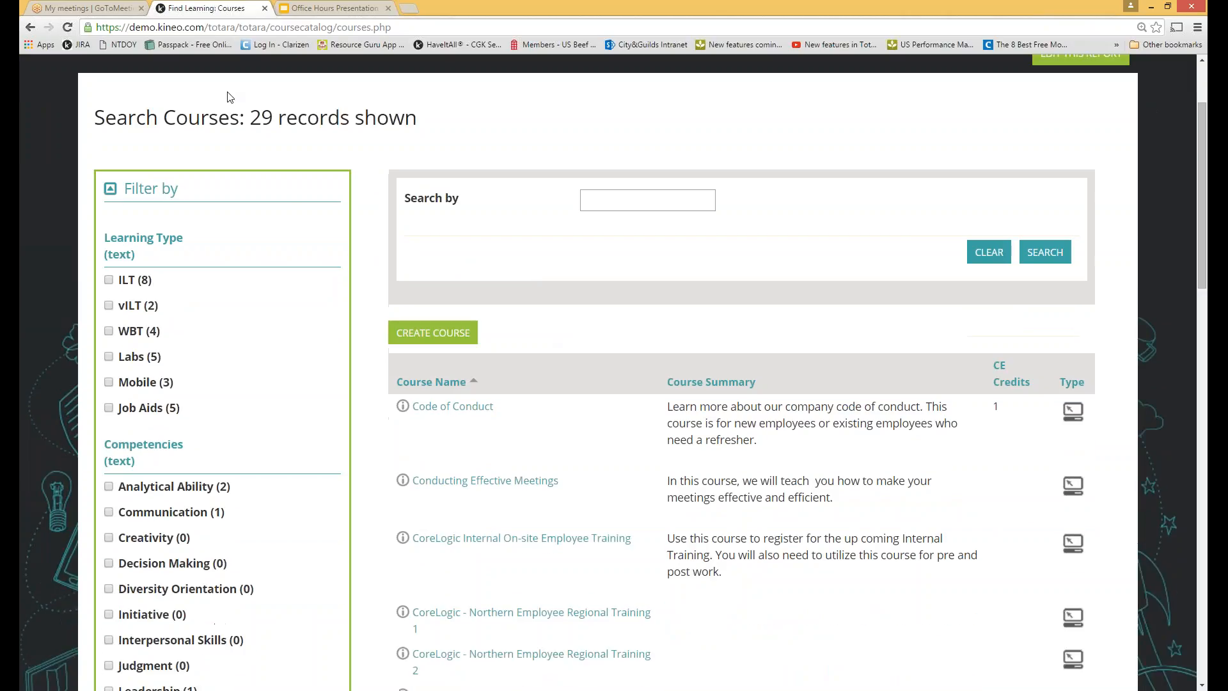
scroll(296, 428, down, 7)
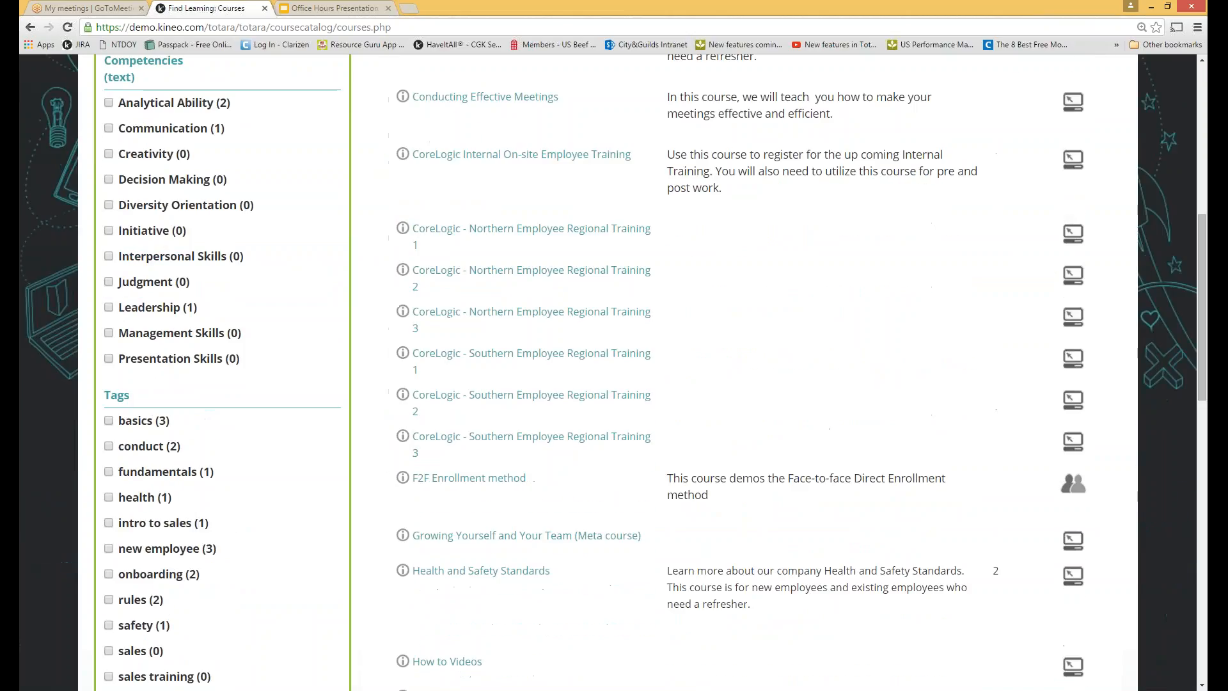
scroll(614, 371, up, 9)
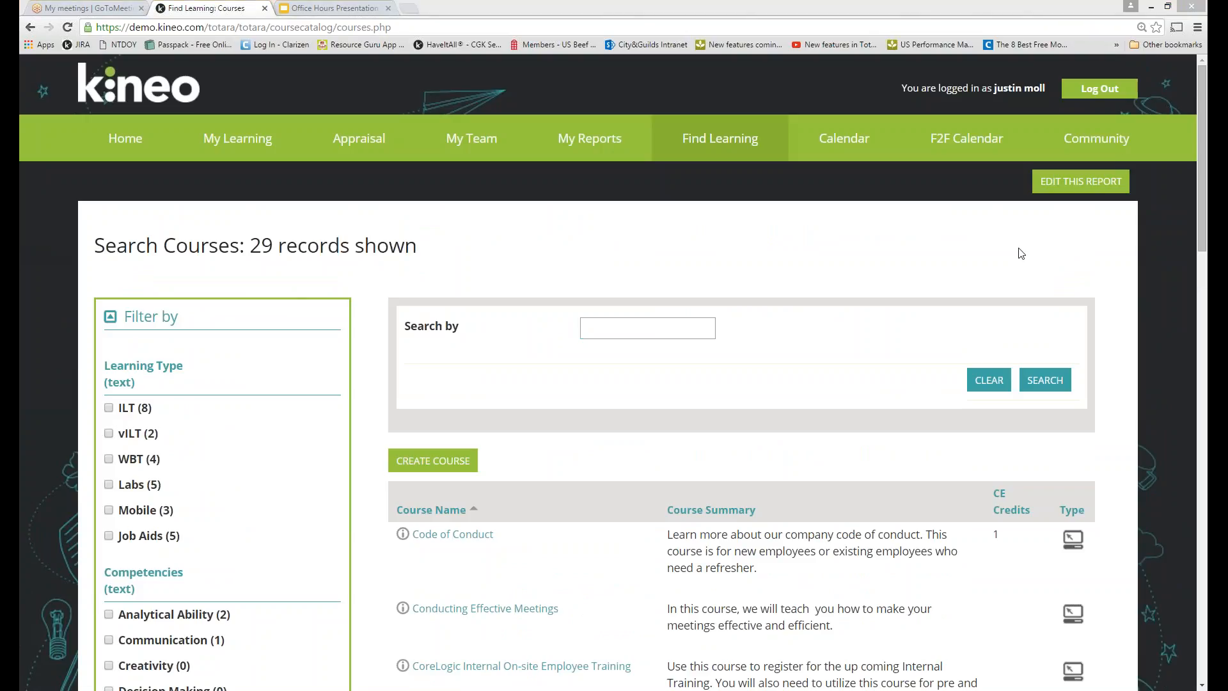
Step: Search the course catalog for "Kineo" and review the matching courses and filter options
click(629, 337)
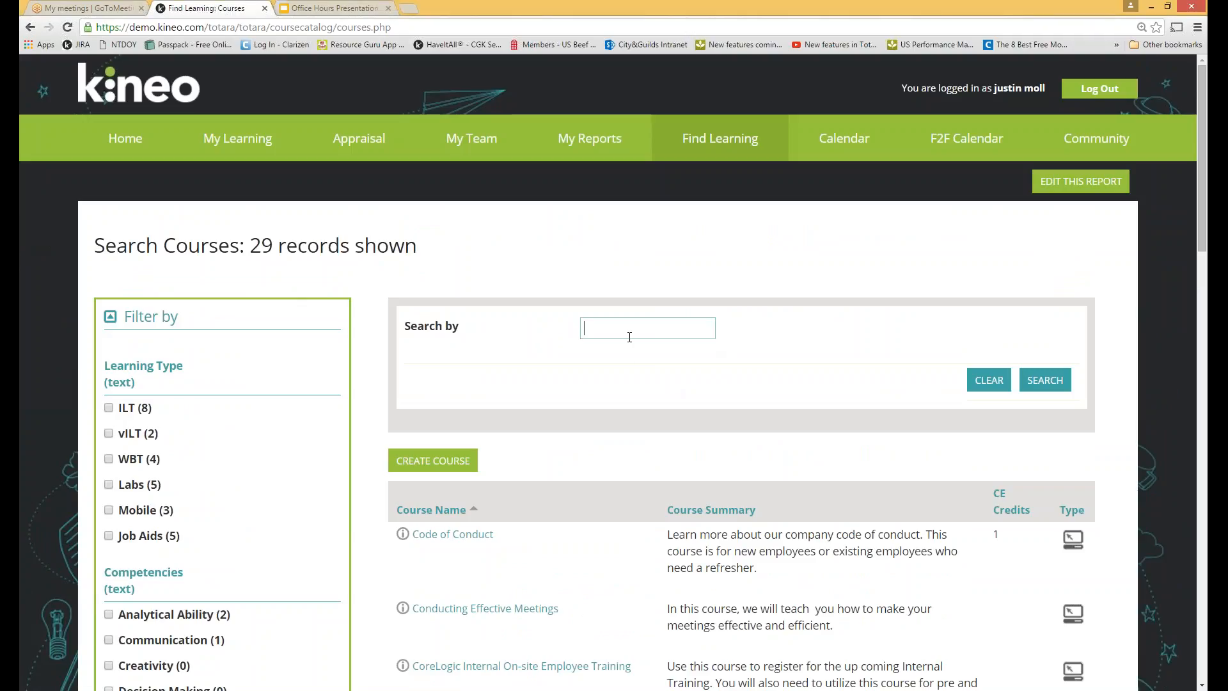
text(Kineo)
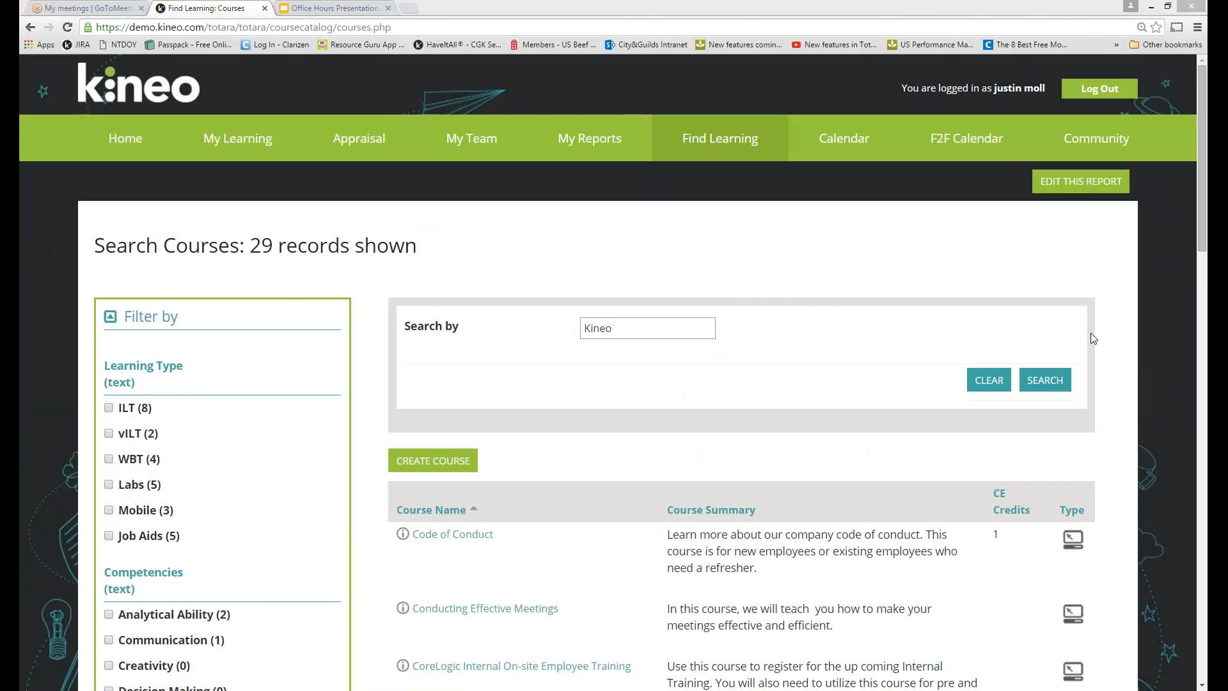
click(1045, 380)
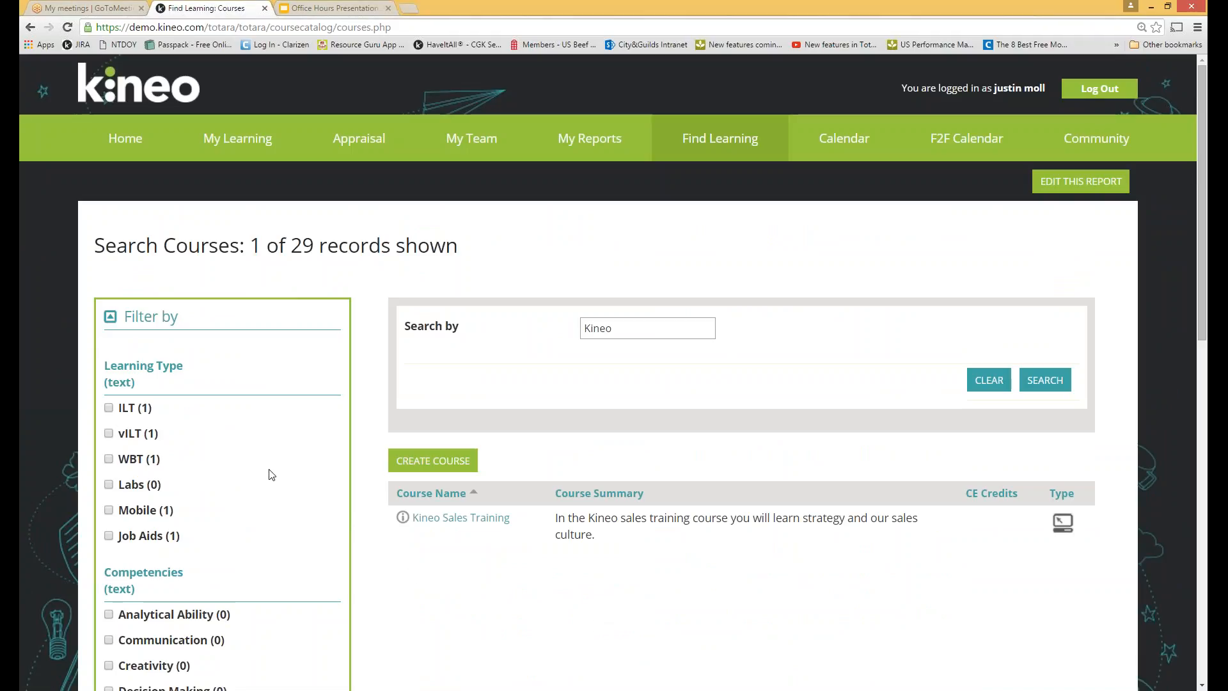
scroll(272, 474, down, 1)
scroll(272, 474, down, 2)
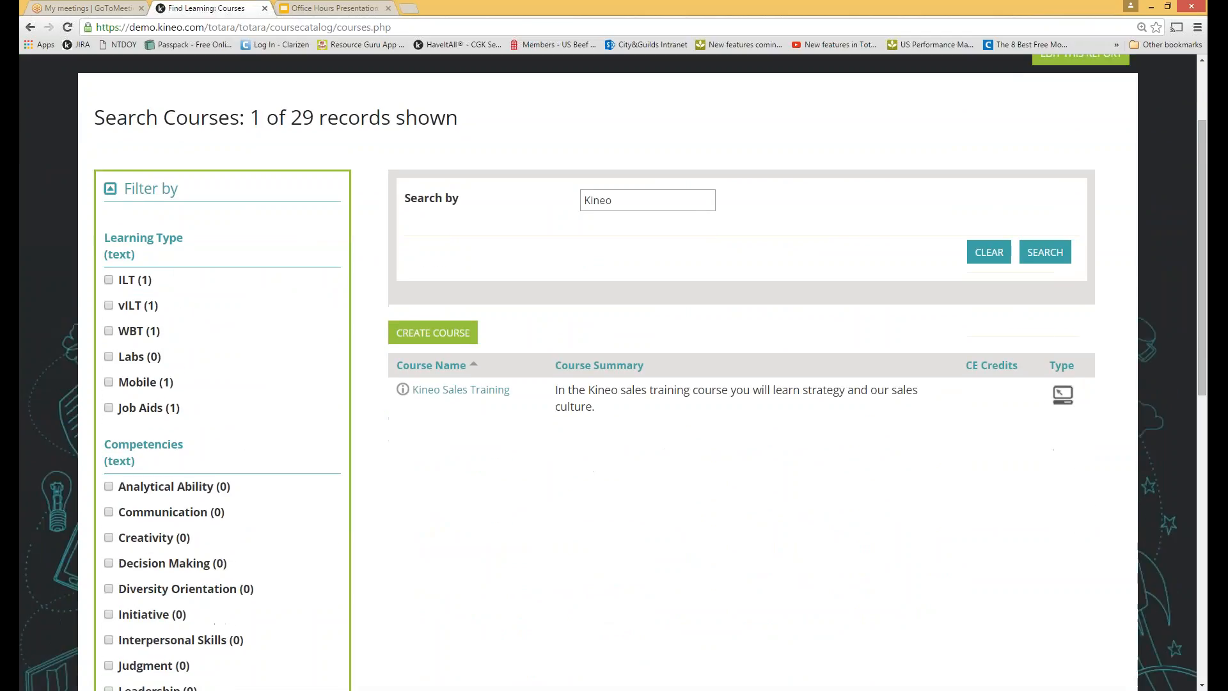
scroll(301, 337, down, 8)
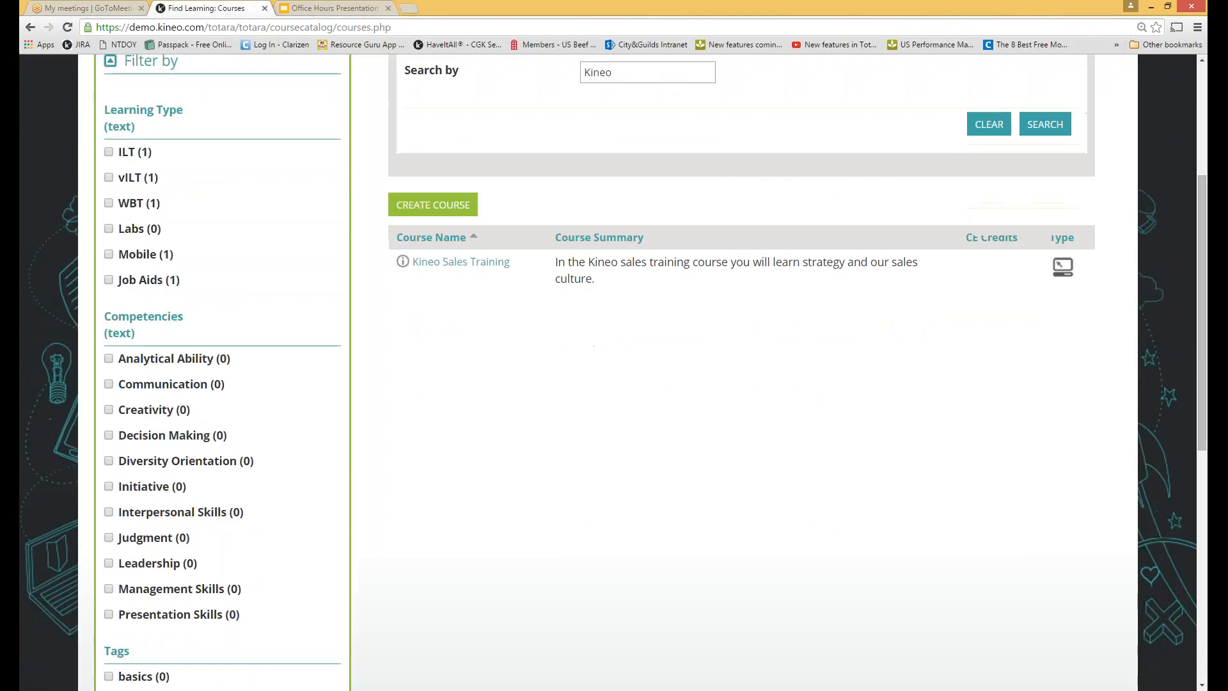
scroll(302, 347, up, 11)
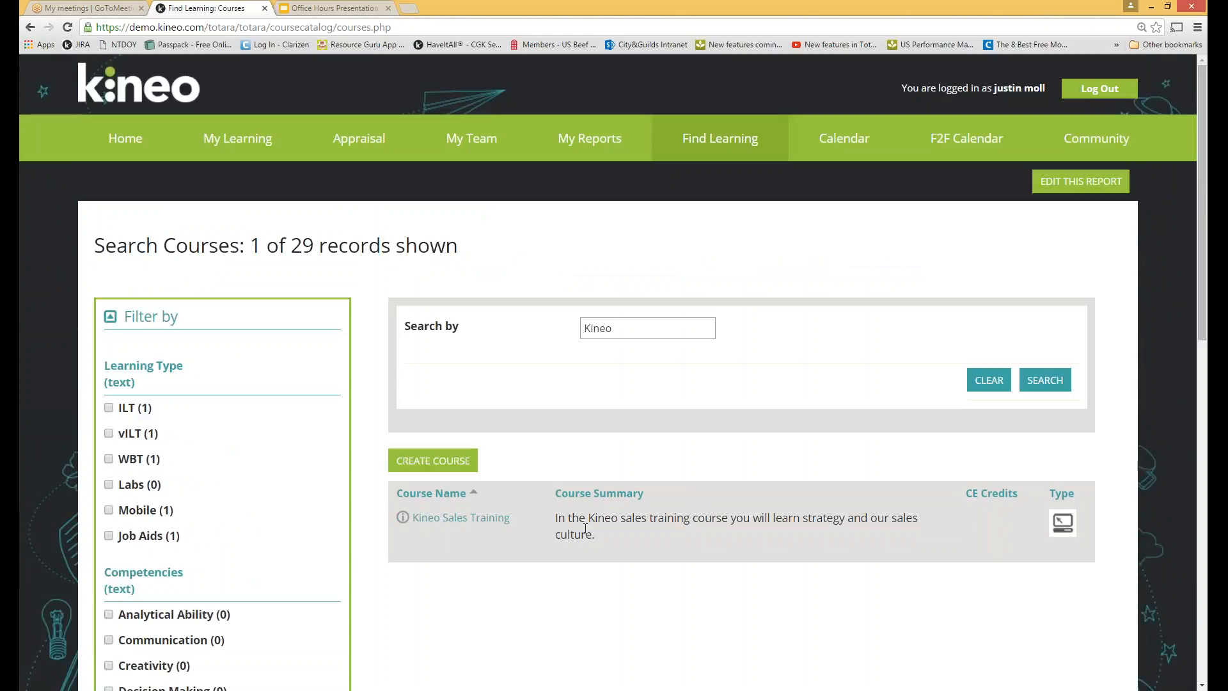
Step: Narrow the Kineo course search to the Analytical Ability competency and run the filtered search
scroll(249, 413, down, 1)
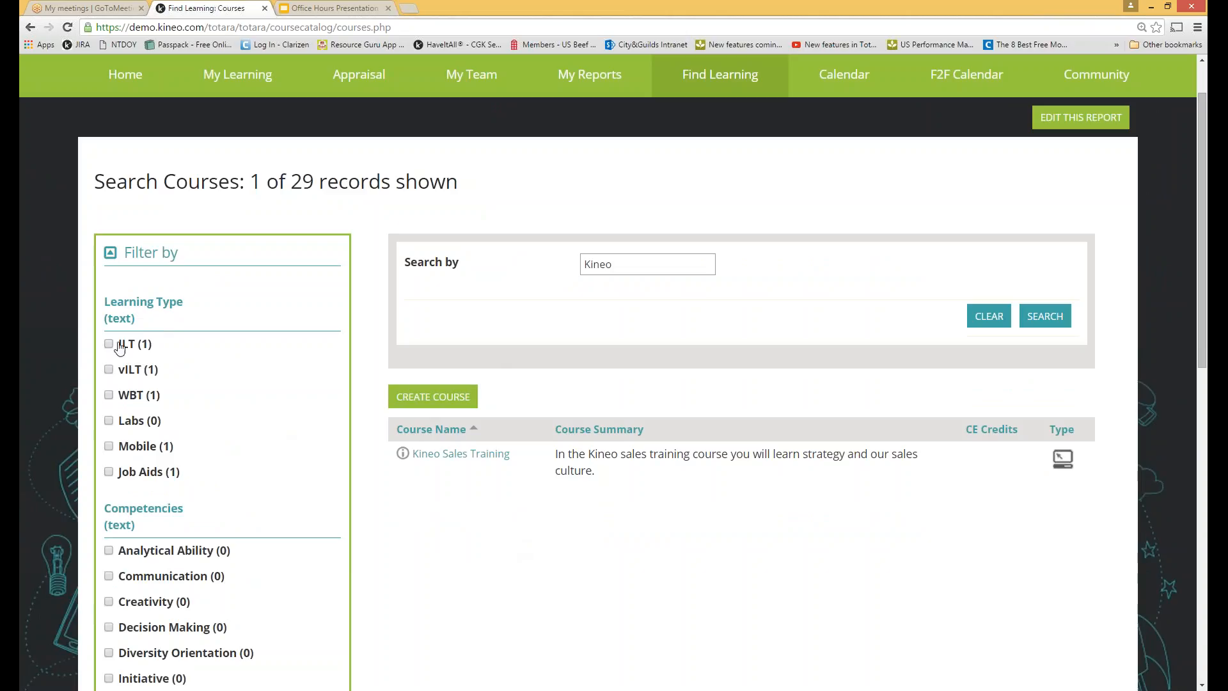
scroll(282, 458, down, 4)
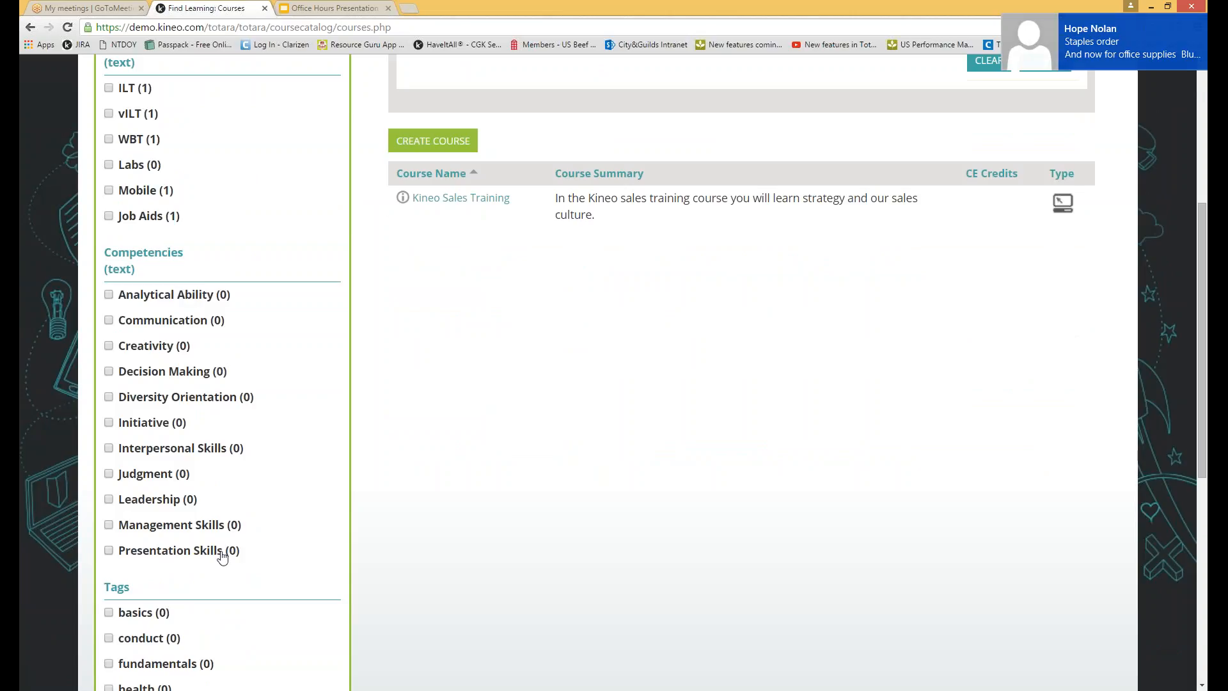
click(108, 295)
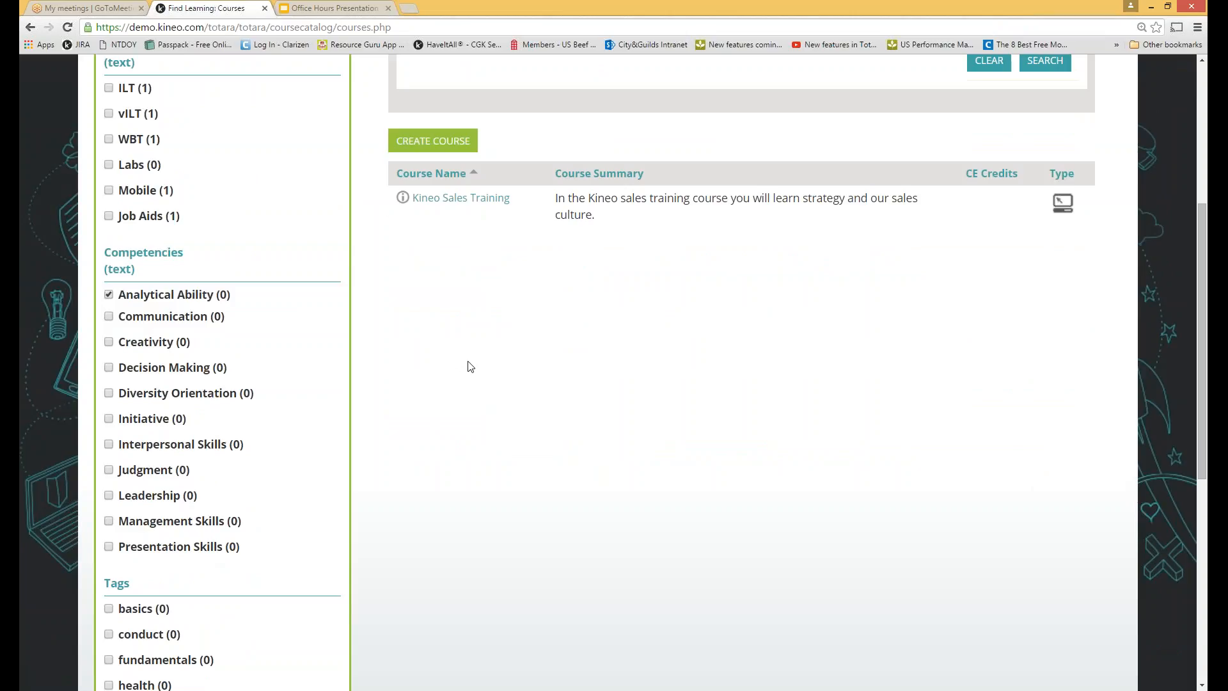
scroll(465, 365, up, 5)
scroll(465, 369, down, 10)
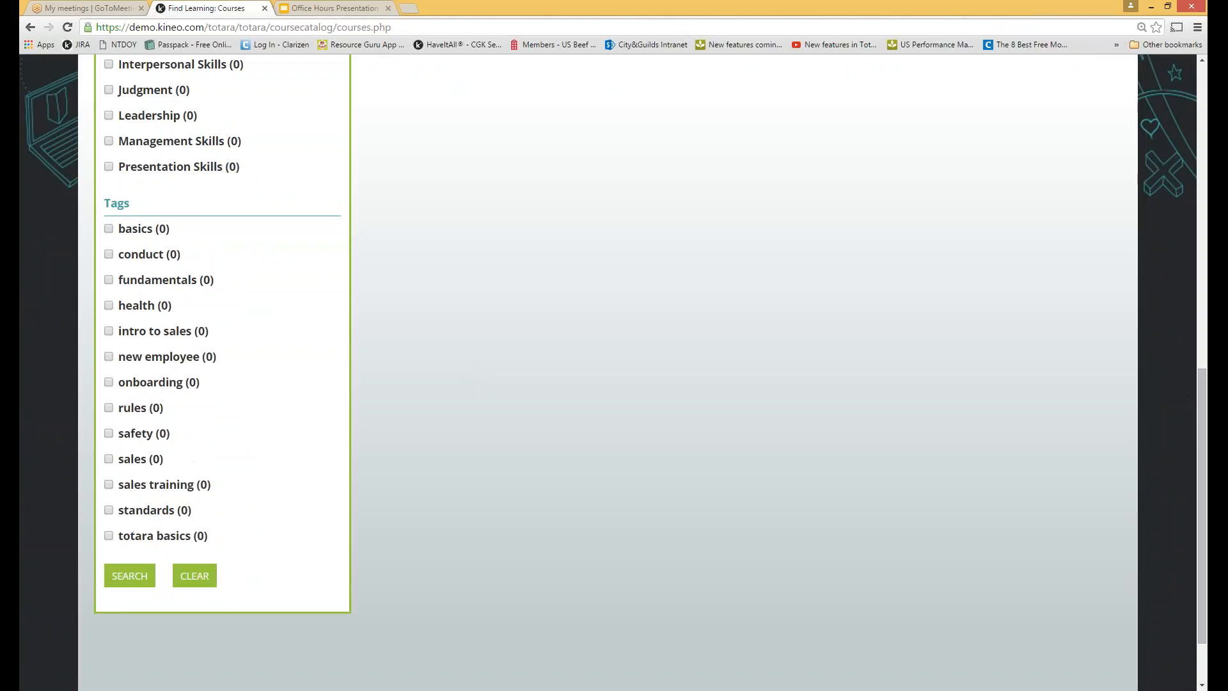
click(143, 569)
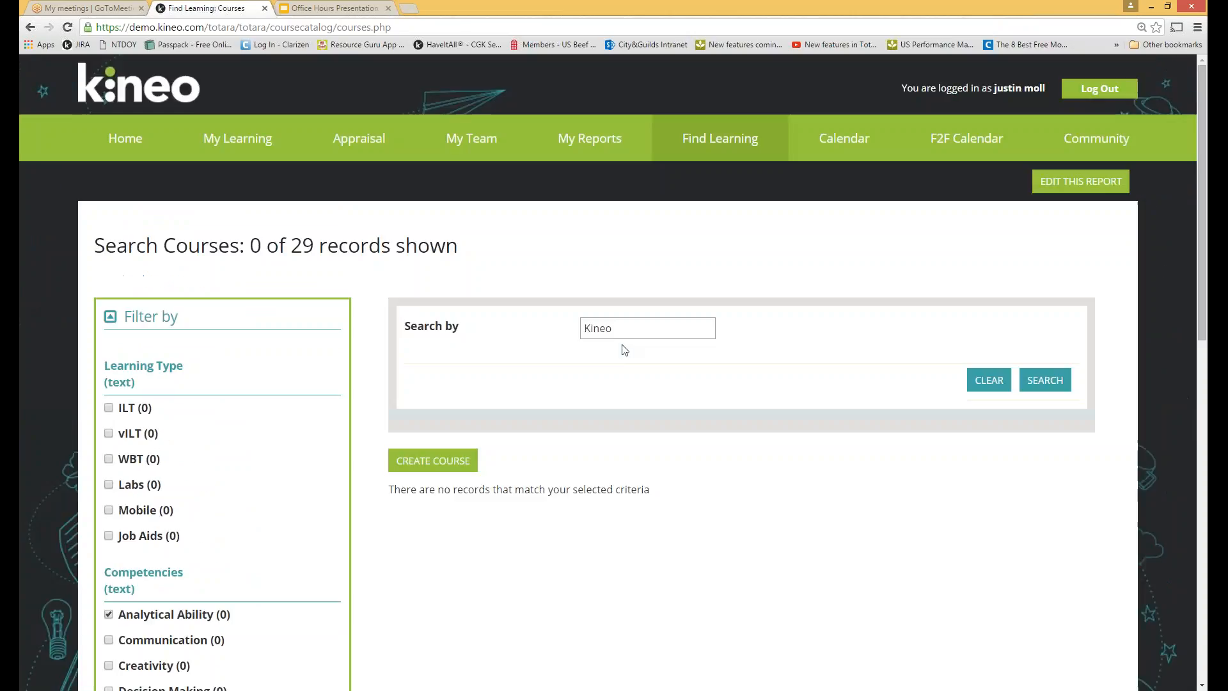
Step: Remove the Analytical Ability competency filter from the course search
scroll(620, 348, down, 3)
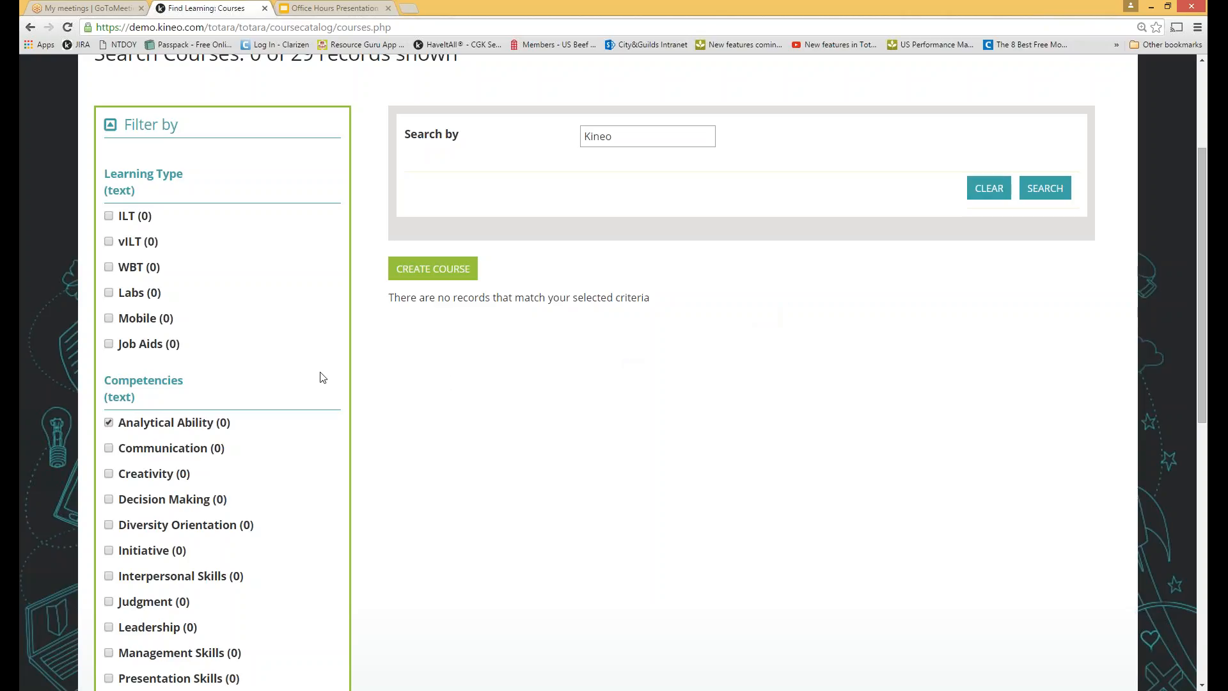
scroll(371, 387, down, 2)
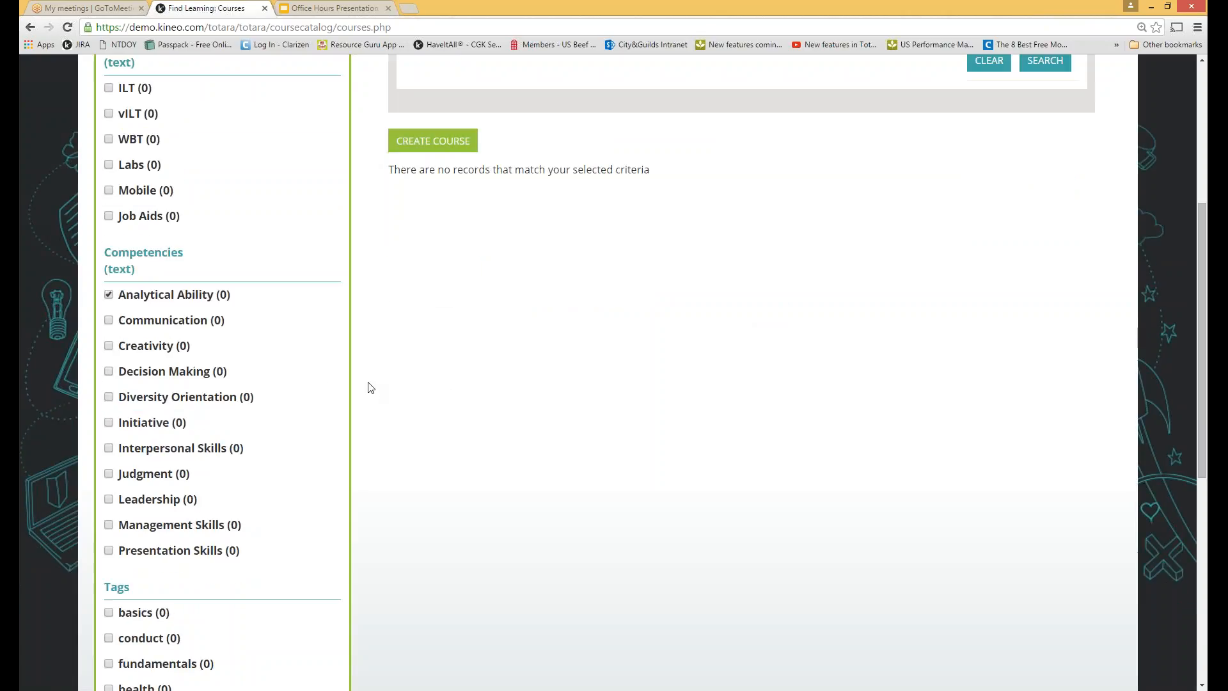
click(109, 294)
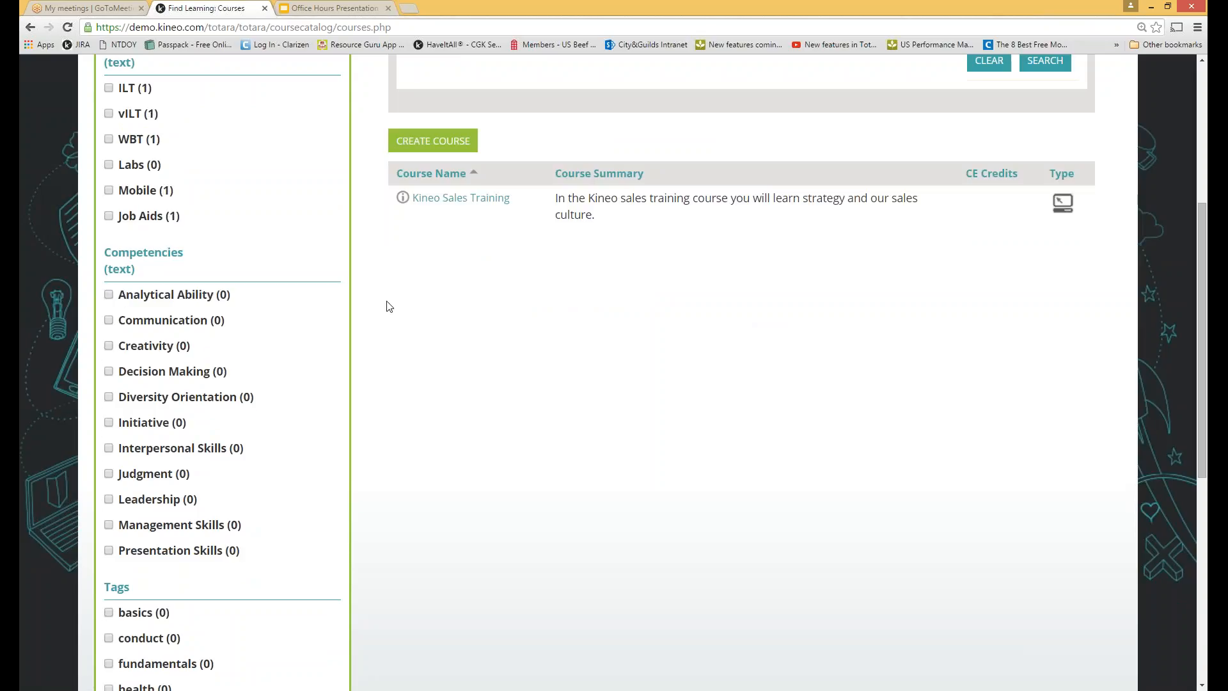
scroll(530, 282, up, 5)
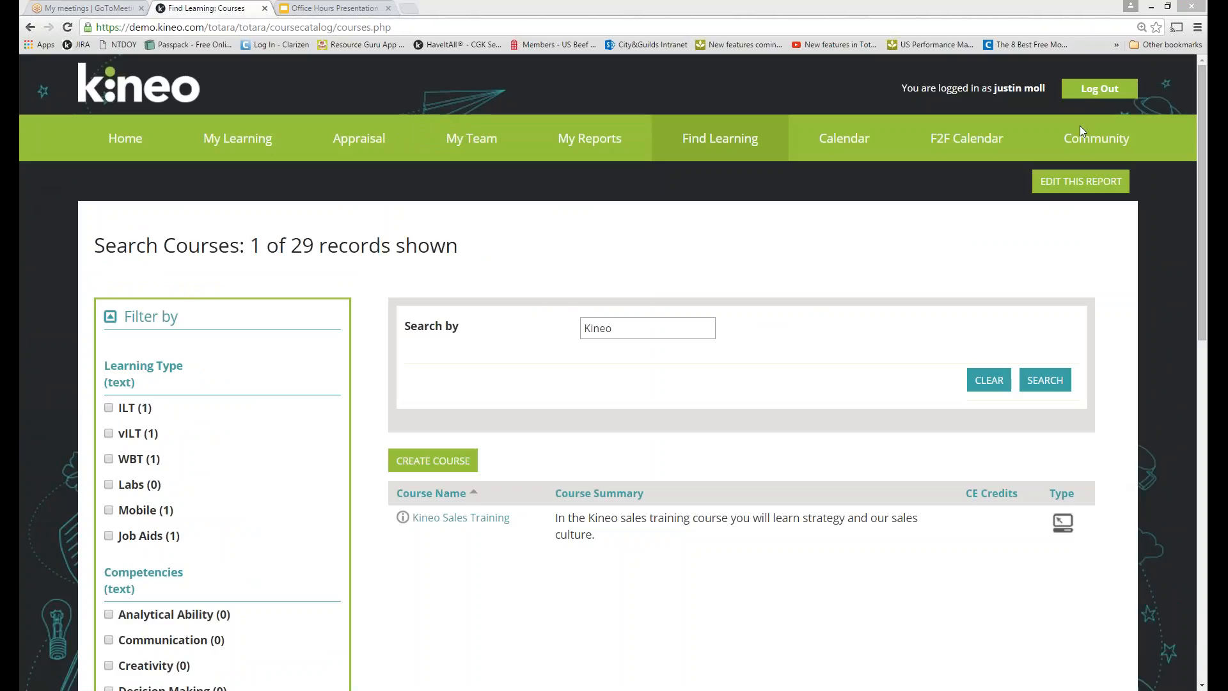
Step: Clear the "Kineo" search term and reset the course catalog to all courses
drag(648, 329, 528, 337)
key(BackSpace)
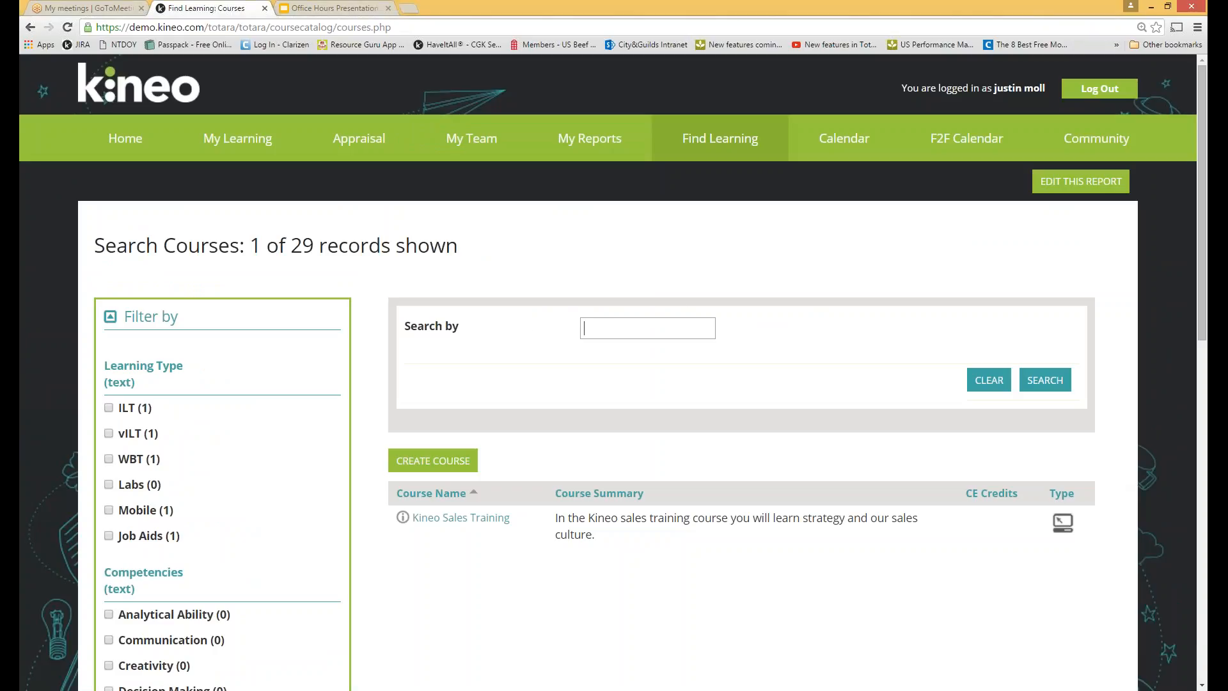
click(992, 378)
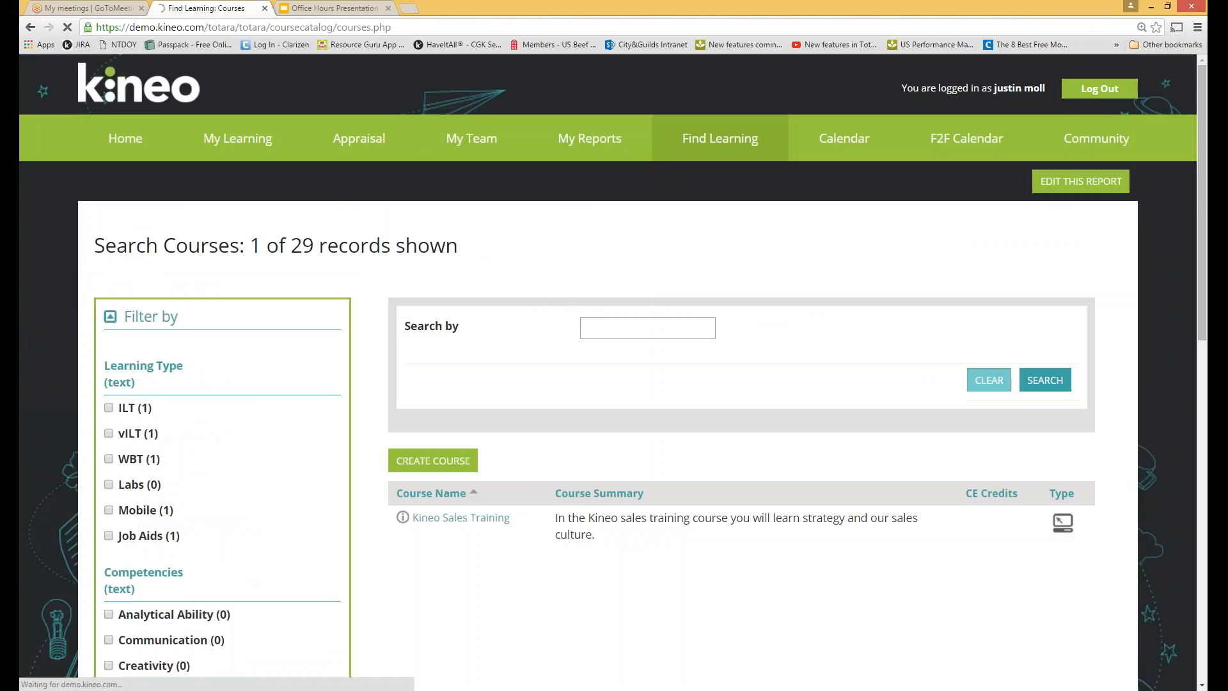
Step: Filter the course catalog by the vILT learning type and look over the remaining courses and tag filters
scroll(693, 394, down, 2)
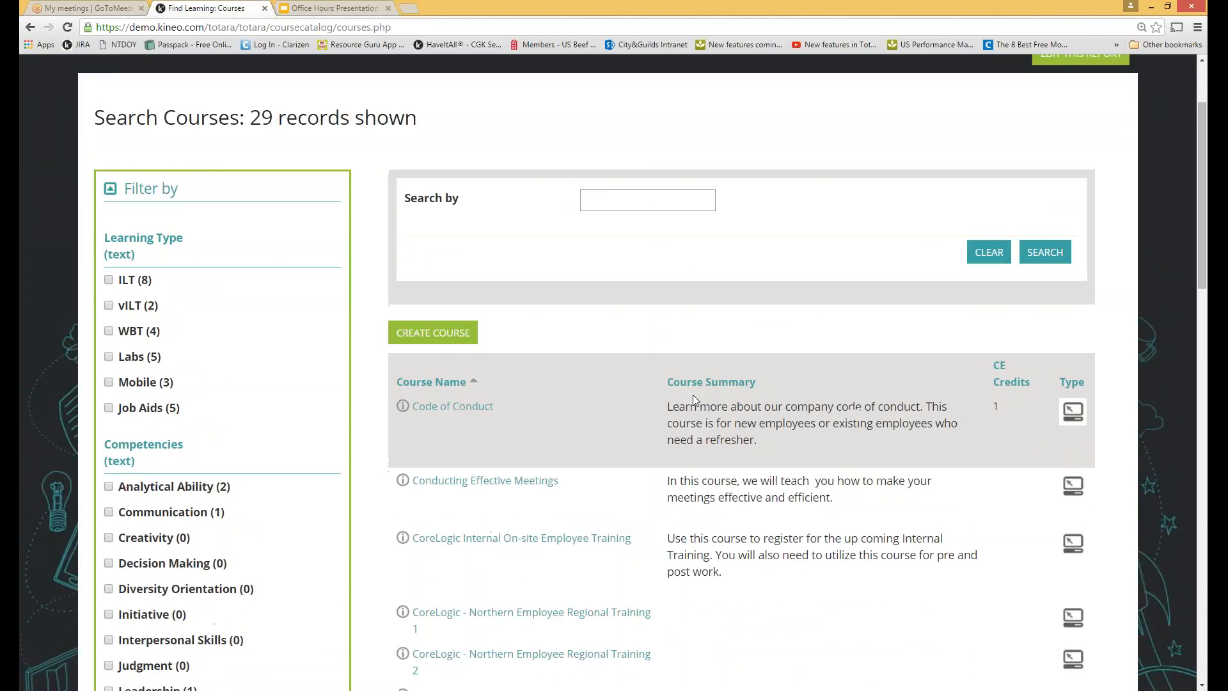
scroll(692, 394, down, 2)
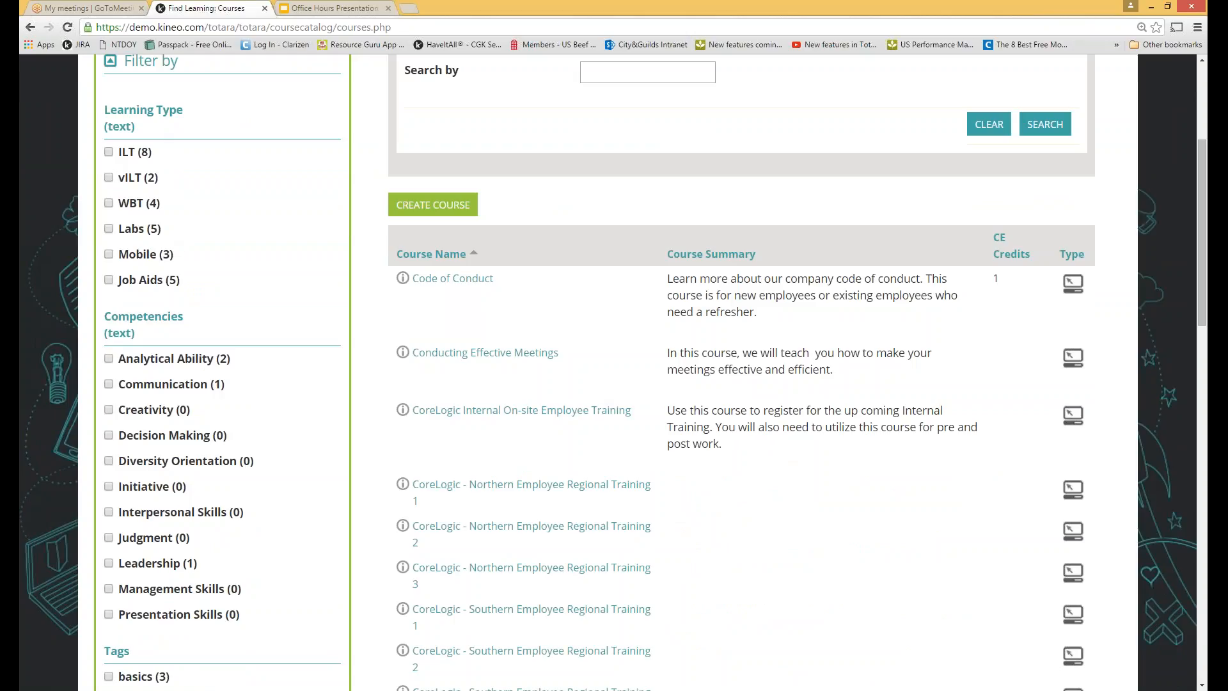
click(110, 178)
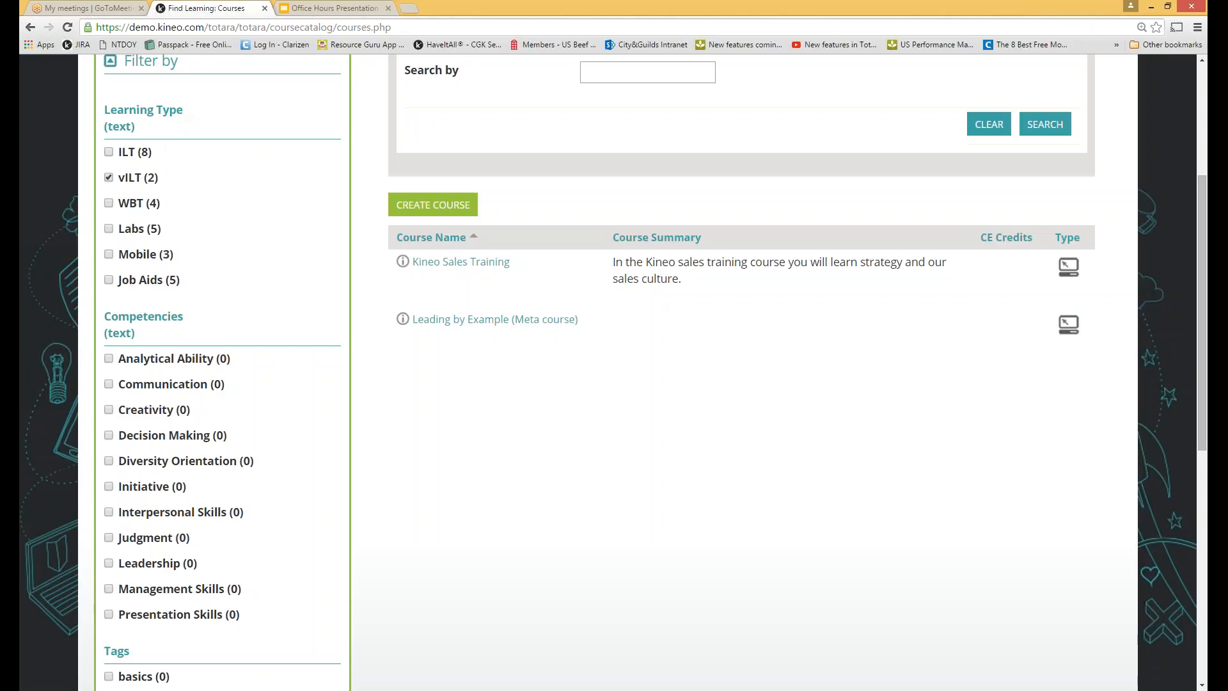
scroll(413, 446, down, 8)
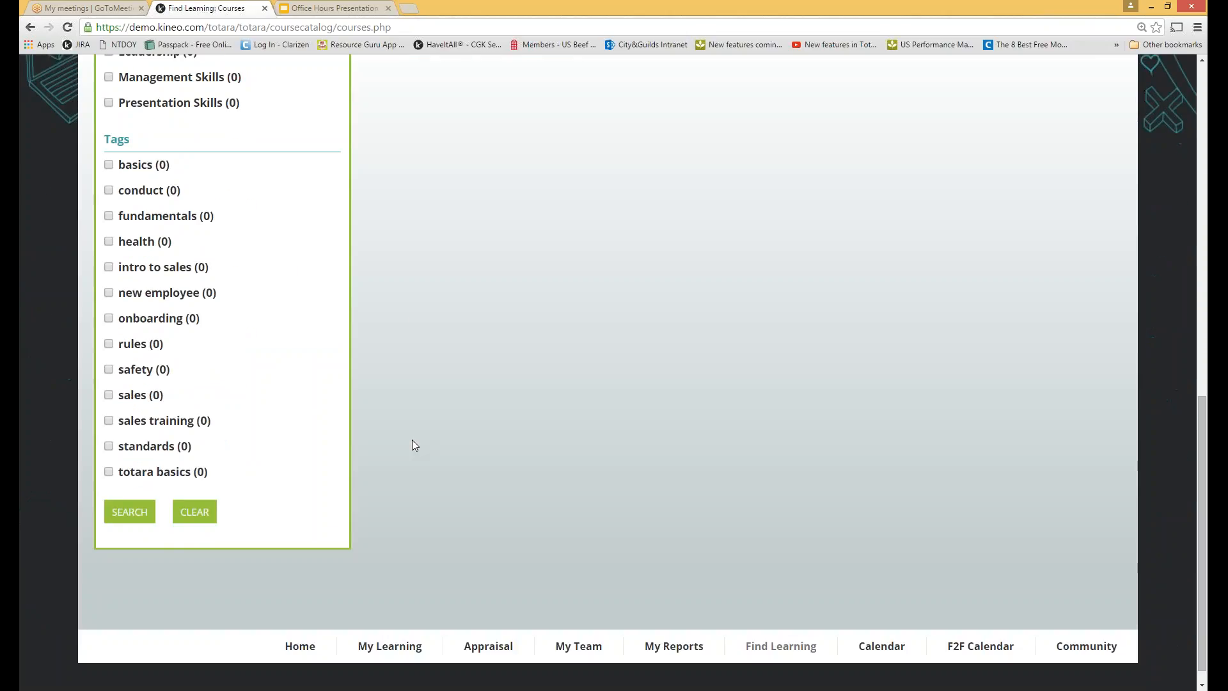
scroll(404, 440, up, 2)
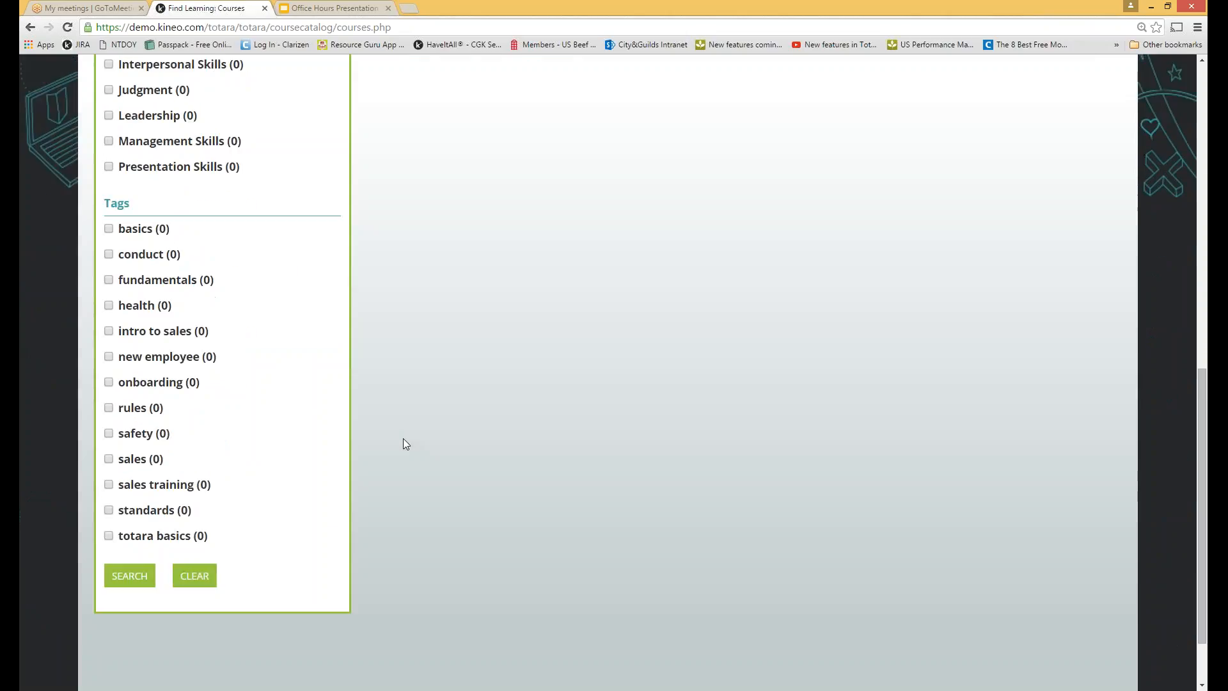
scroll(404, 440, down, 2)
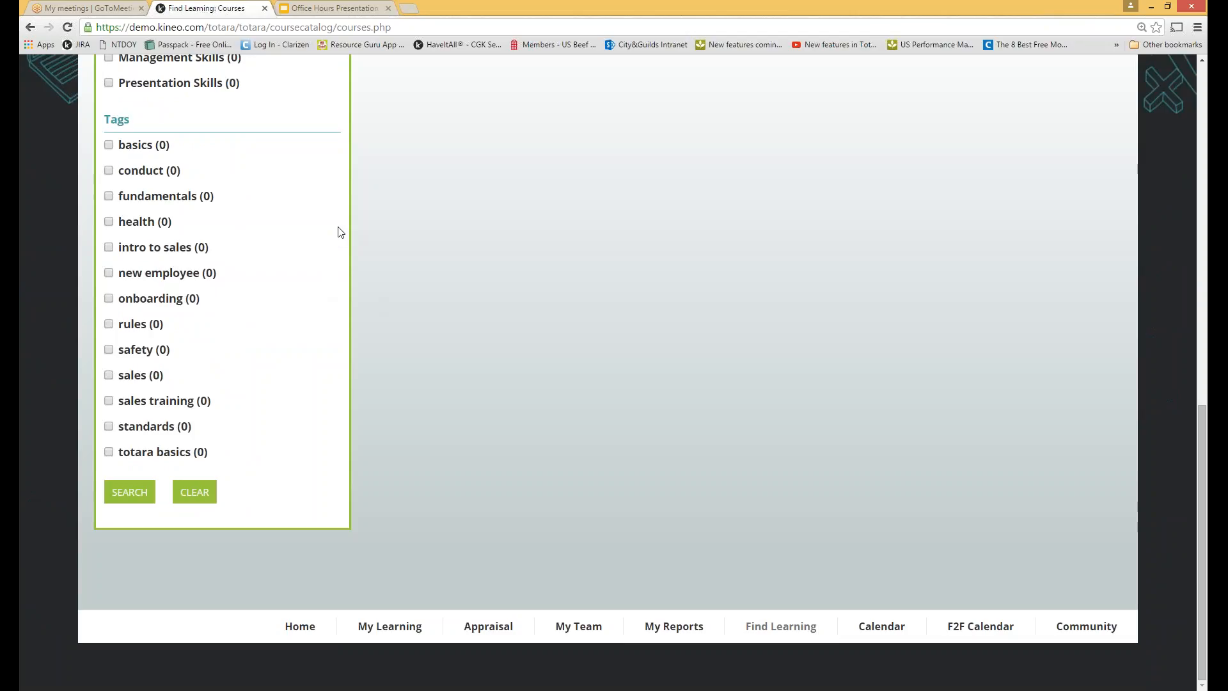
scroll(334, 234, up, 15)
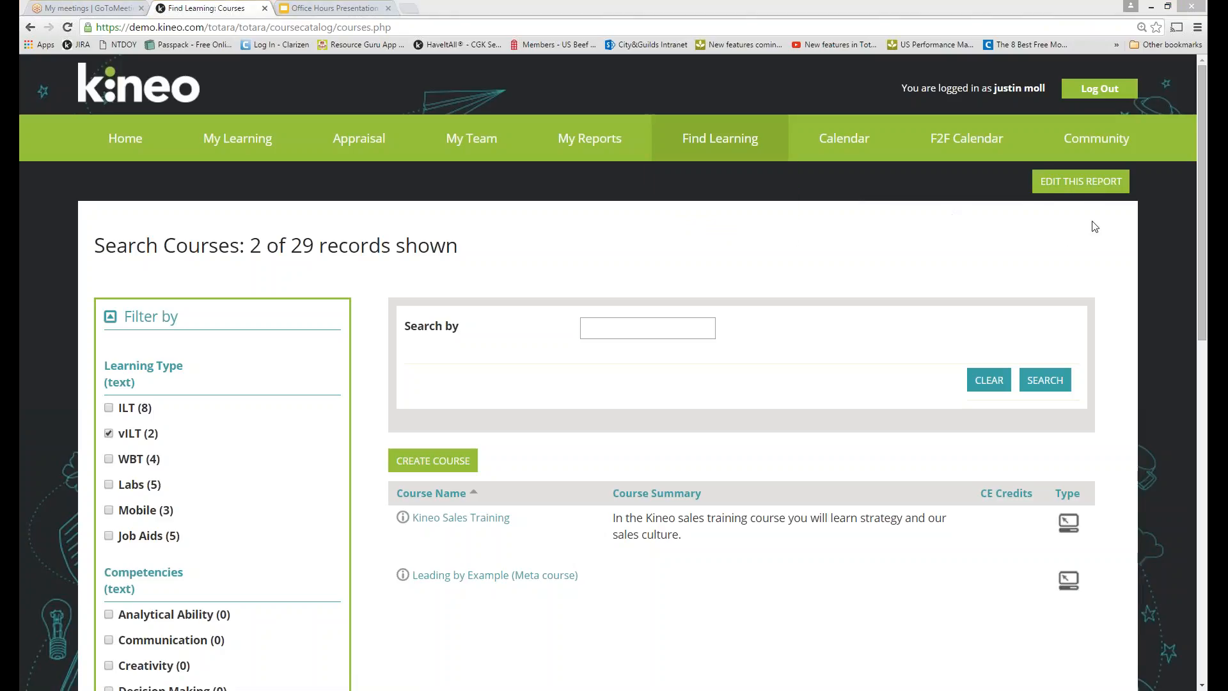
Step: Open the course catalog report for editing and review its general report settings
click(1081, 181)
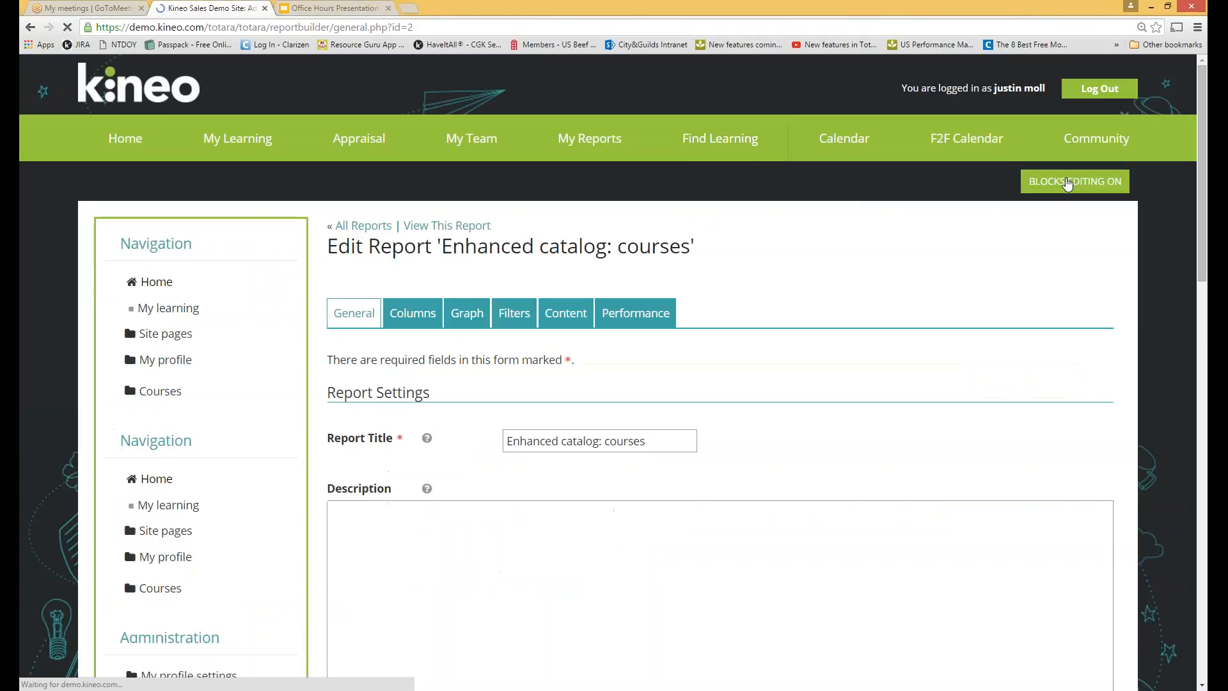
scroll(811, 255, down, 4)
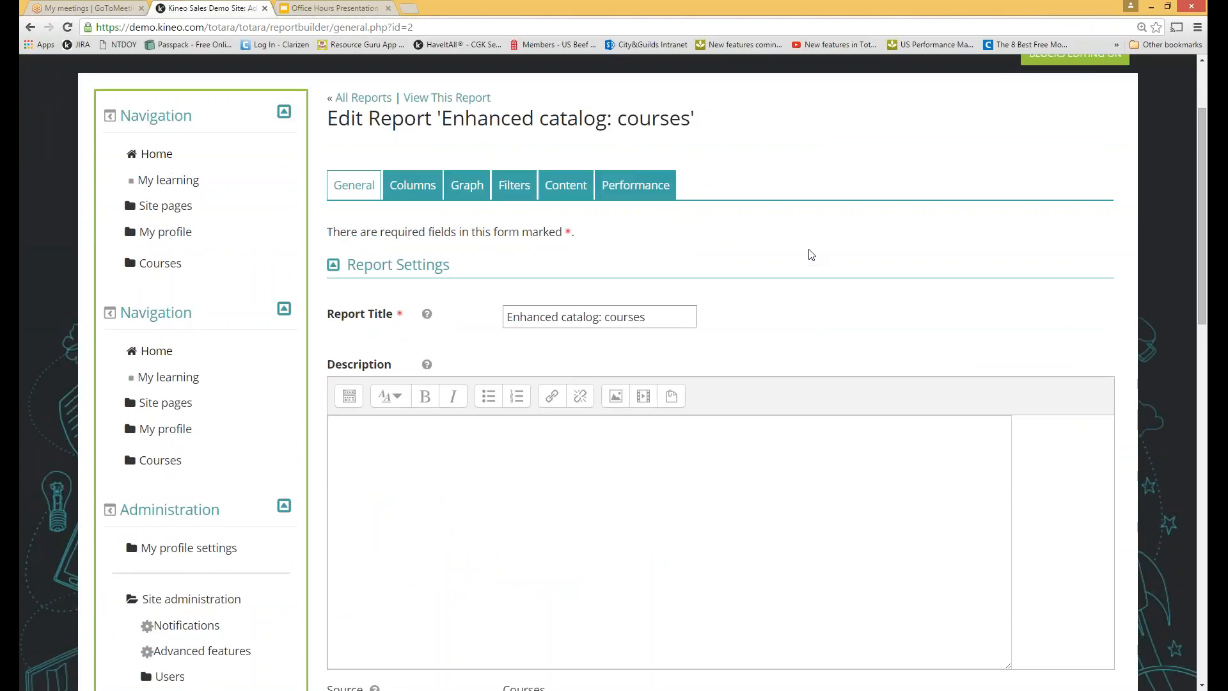
scroll(811, 255, down, 2)
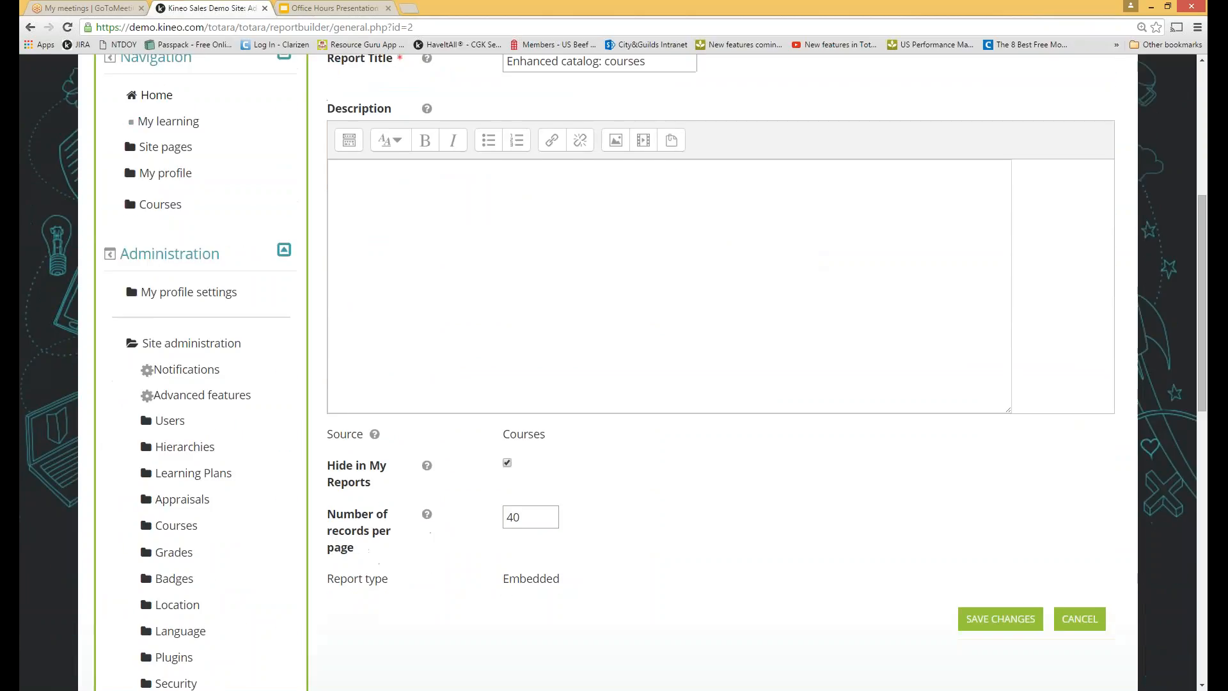
Step: Delete the Course Summary column from the course catalog report and save the column changes
scroll(421, 258, up, 5)
click(420, 258)
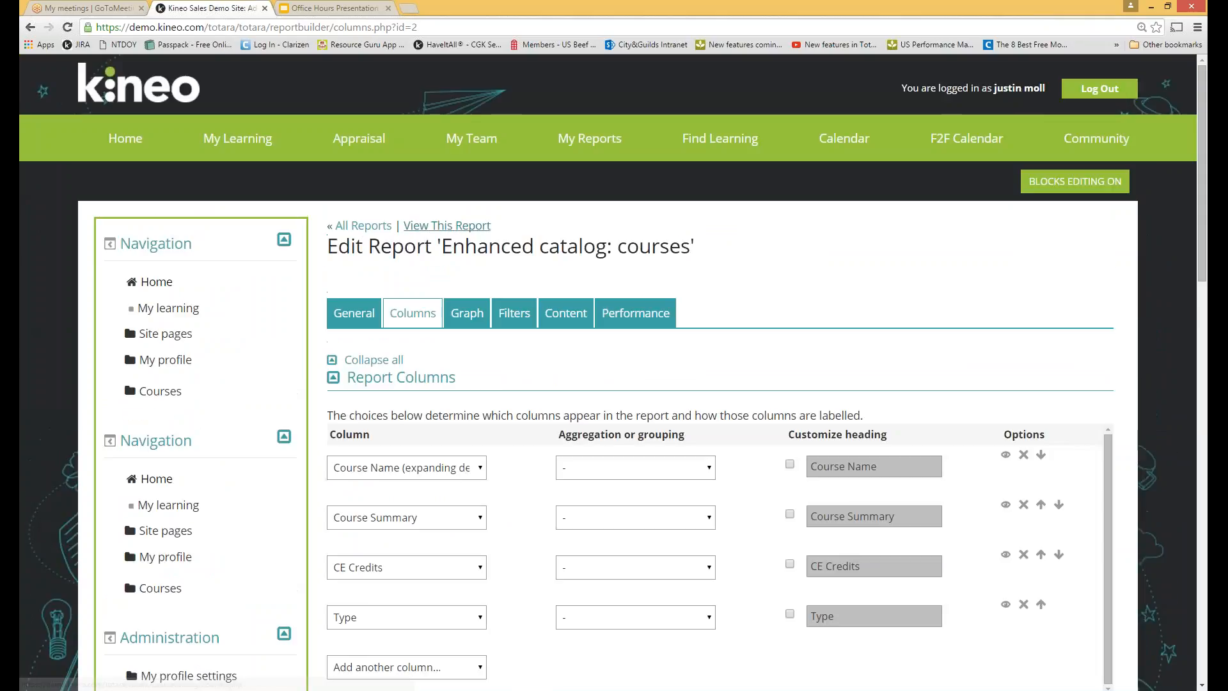
scroll(833, 272, down, 3)
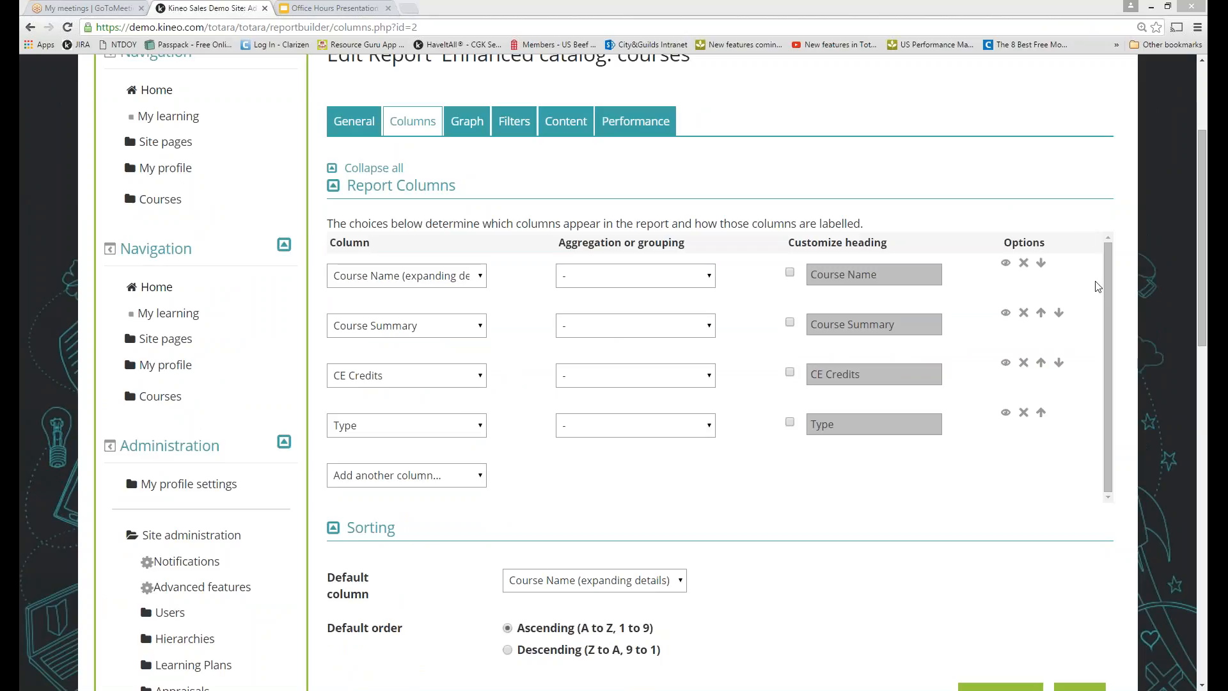
click(1022, 314)
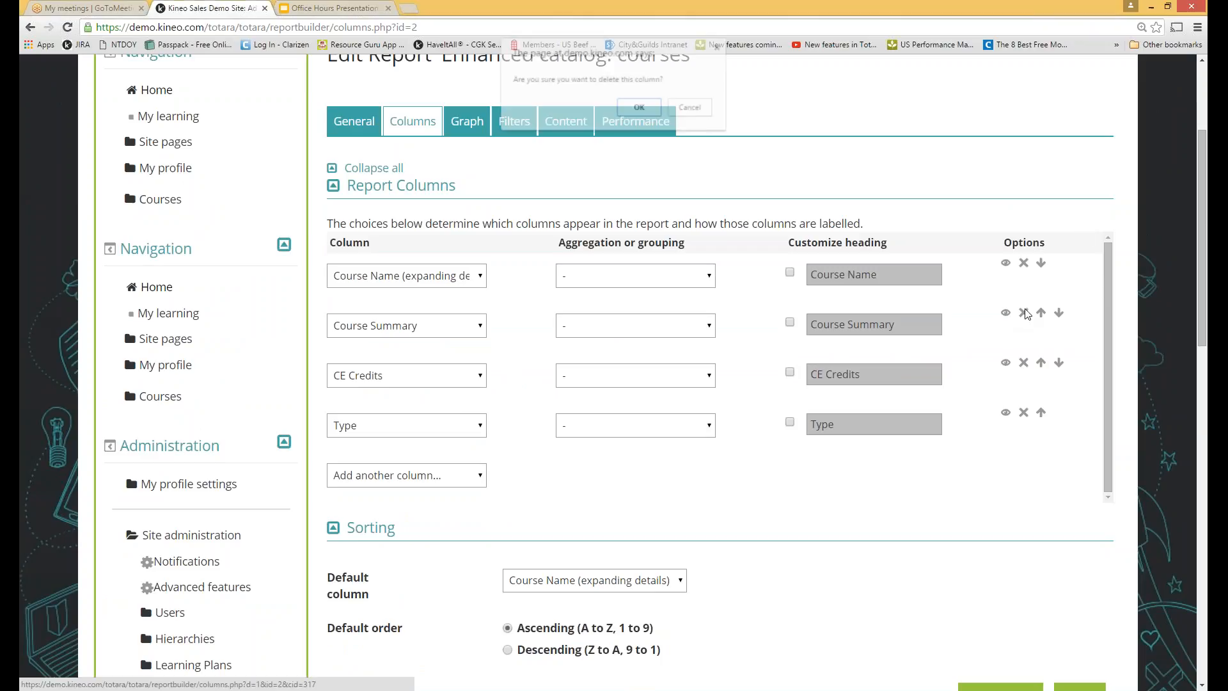
click(639, 109)
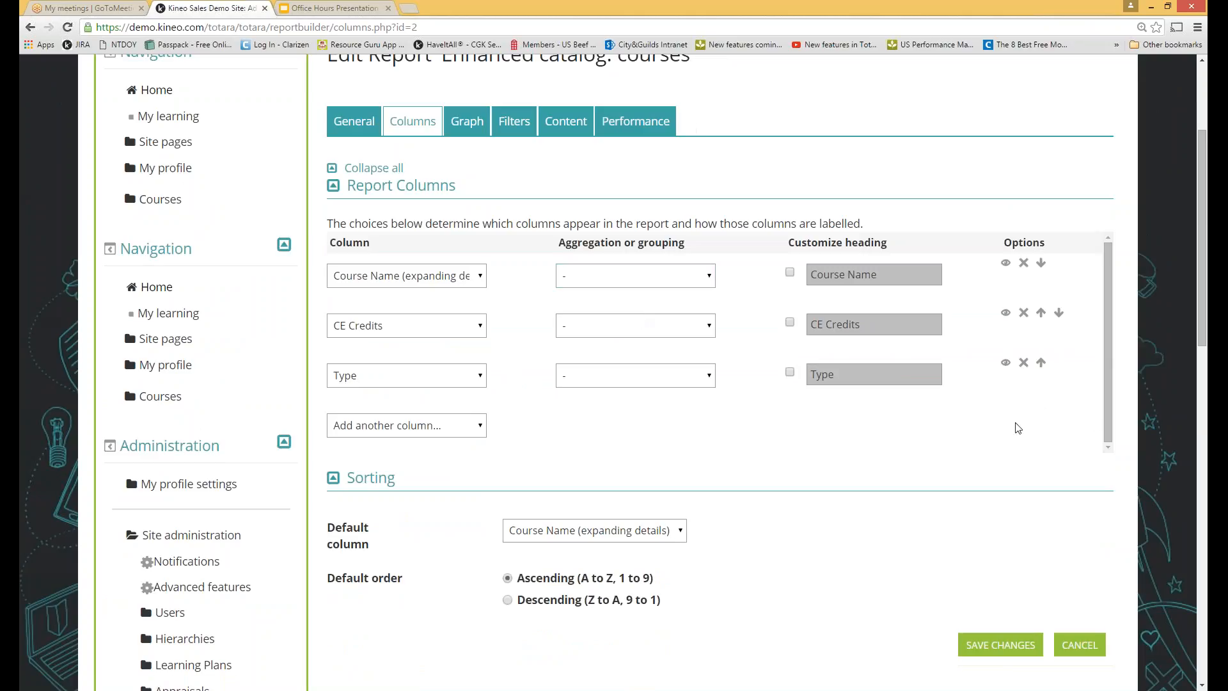
click(978, 651)
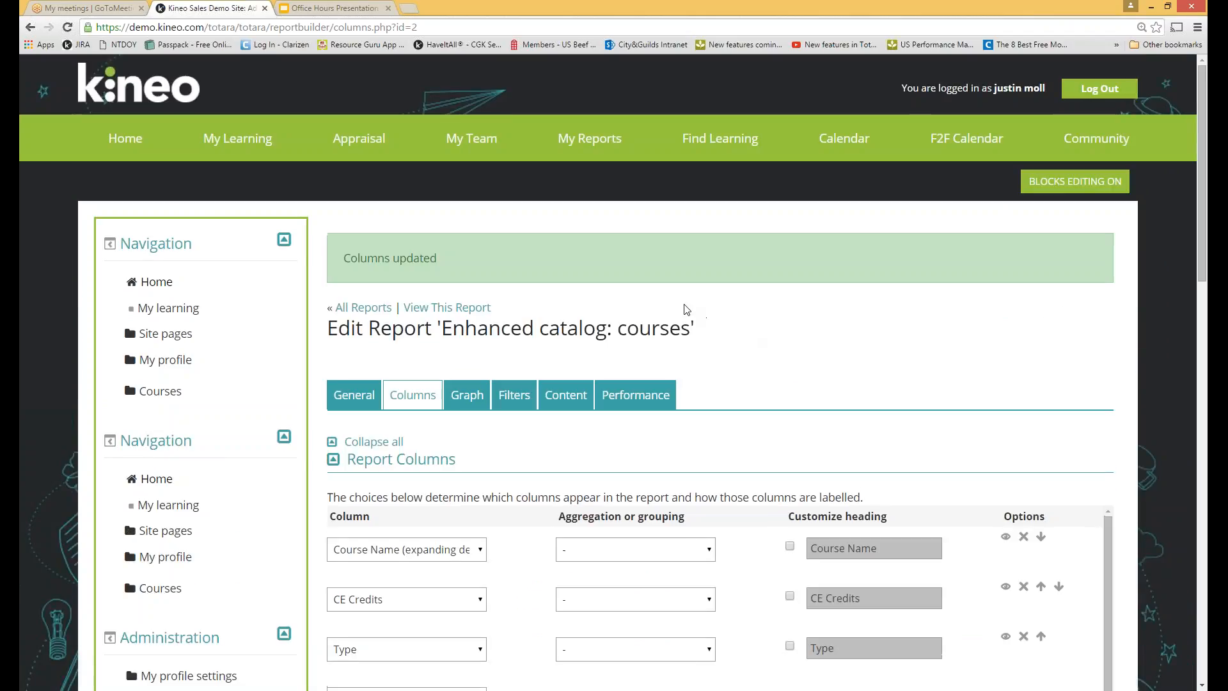
Step: Open the report's filter settings and examine which further filters can be added to the sidebar
click(513, 400)
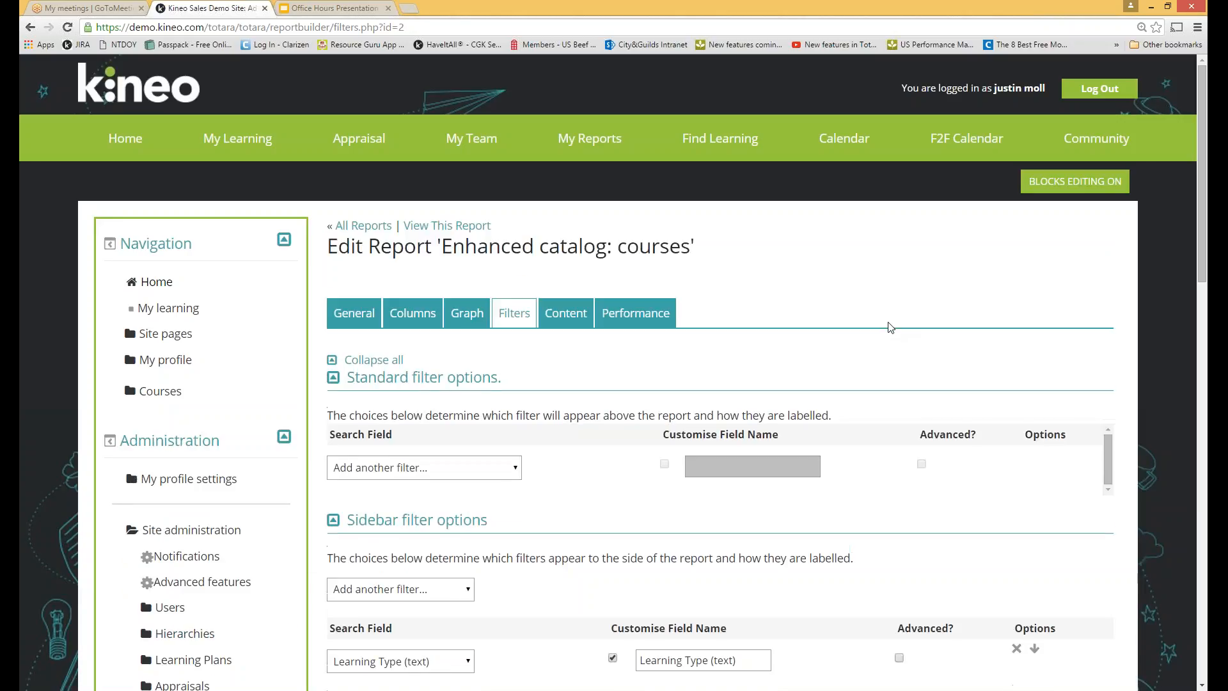
scroll(838, 309, down, 2)
scroll(838, 308, down, 2)
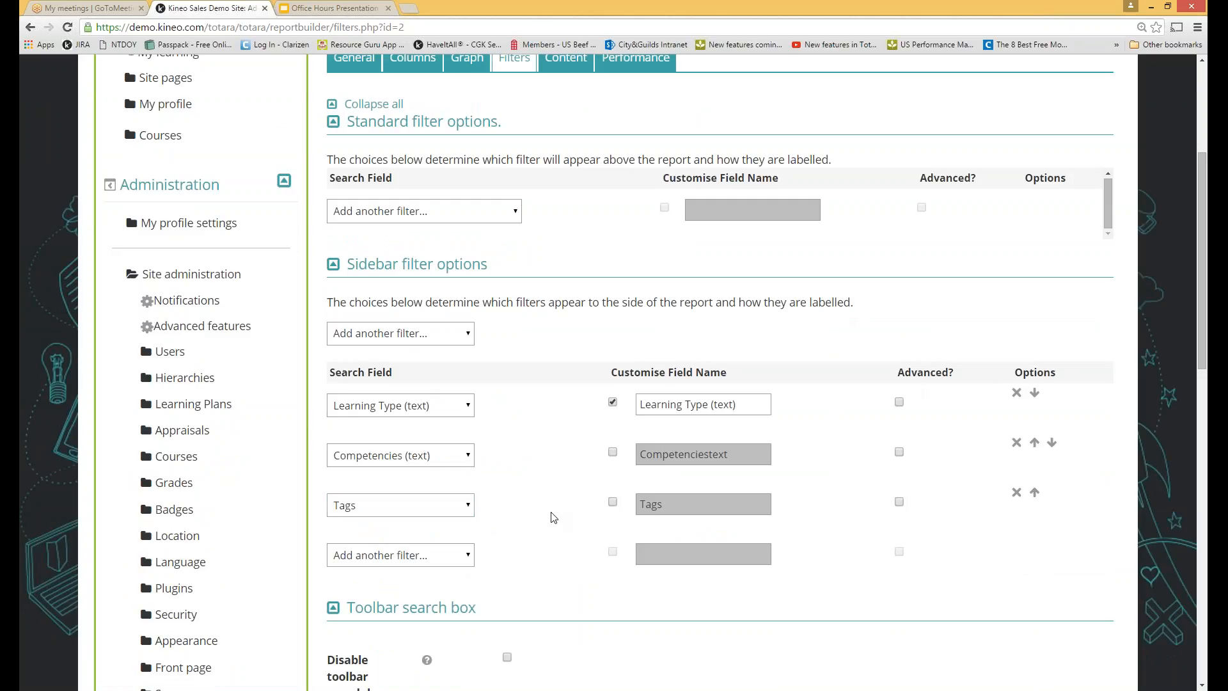
click(468, 556)
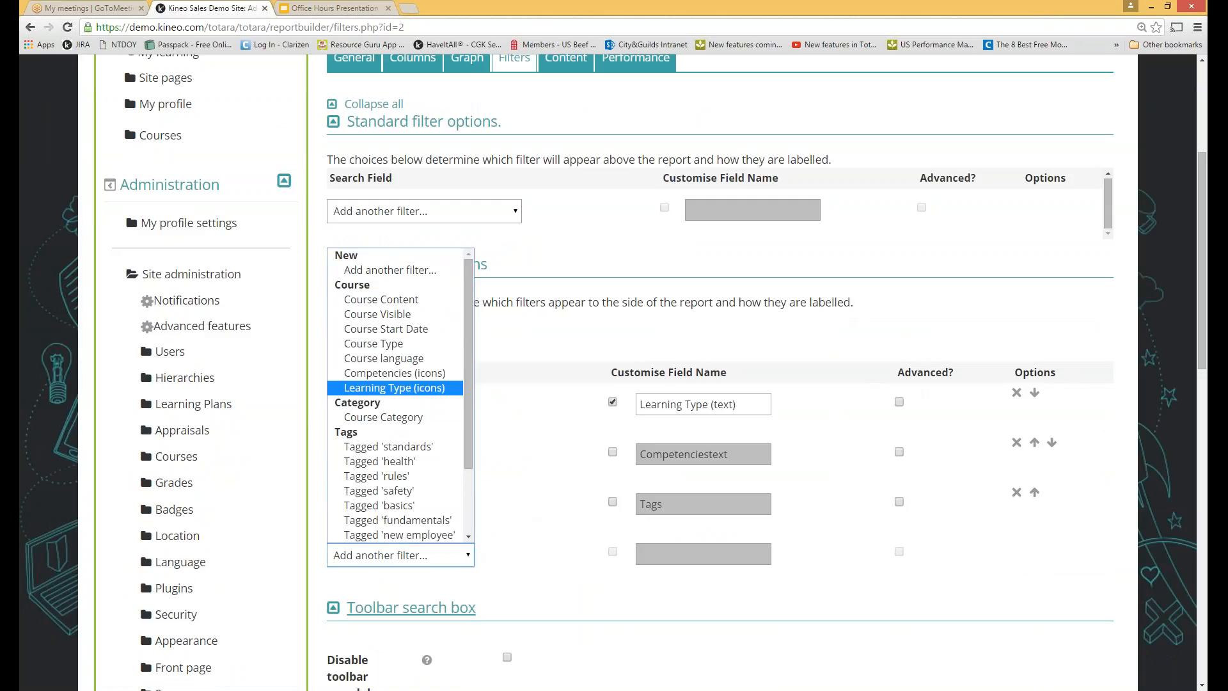
click(441, 595)
Step: Examine the toolbar search box fields and the additional search columns available for it
scroll(670, 113, down, 3)
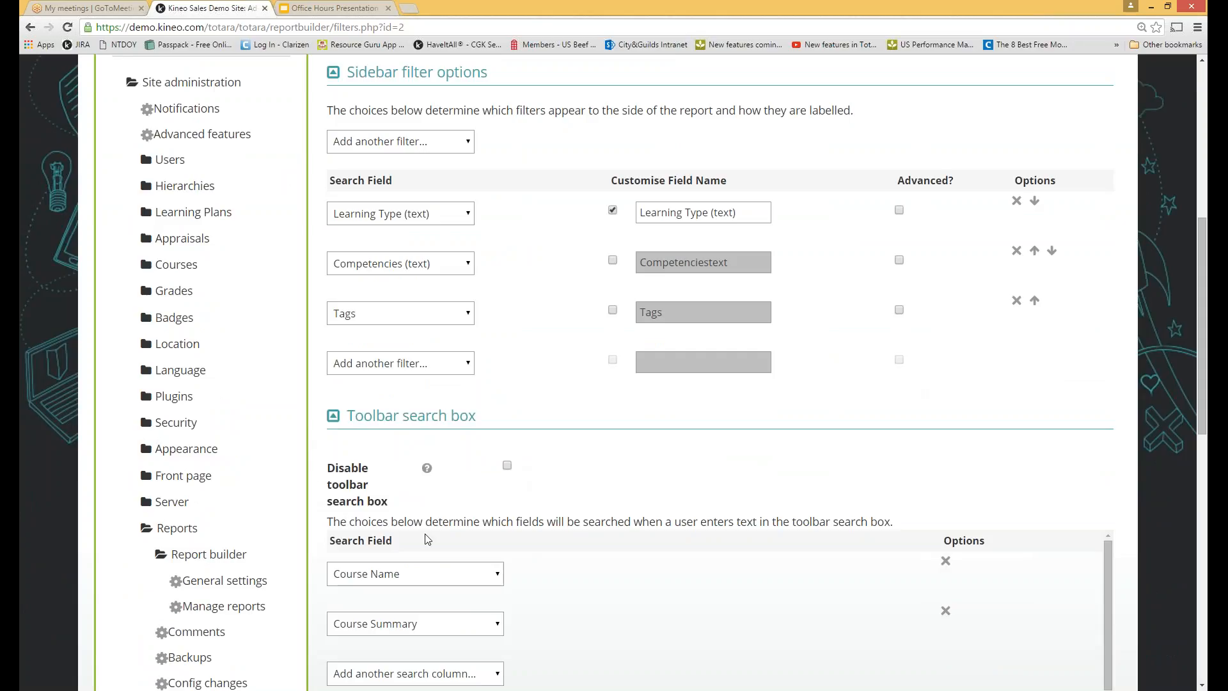
scroll(549, 497, down, 1)
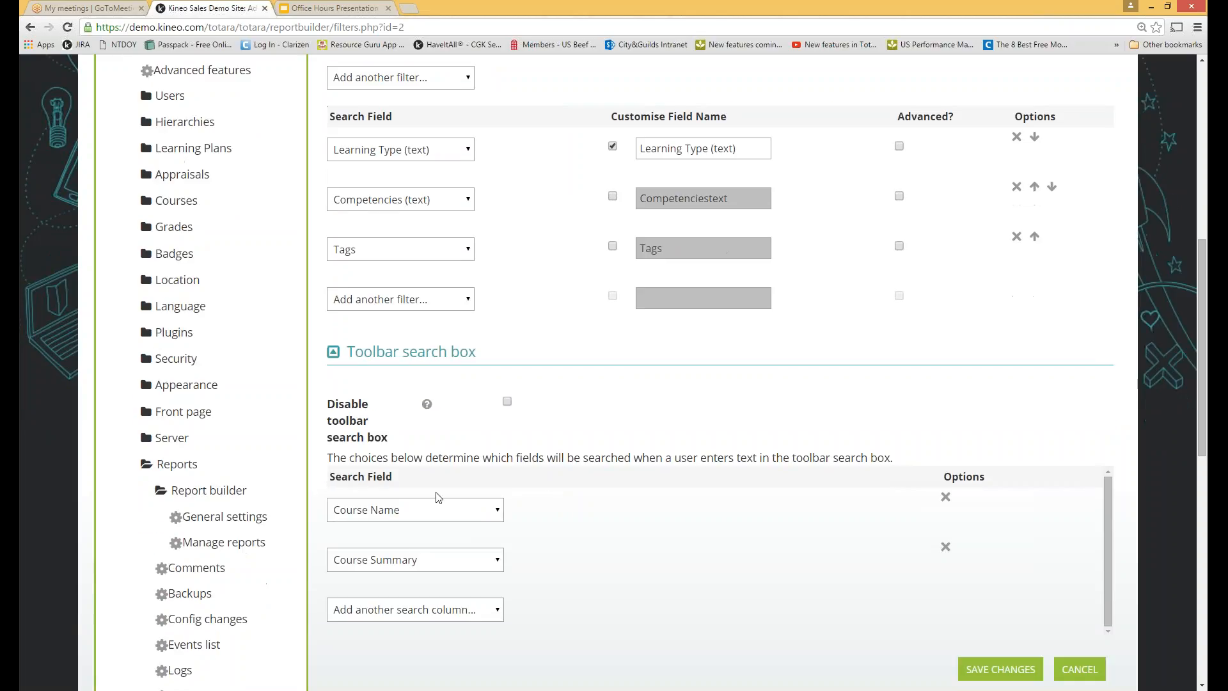
click(498, 618)
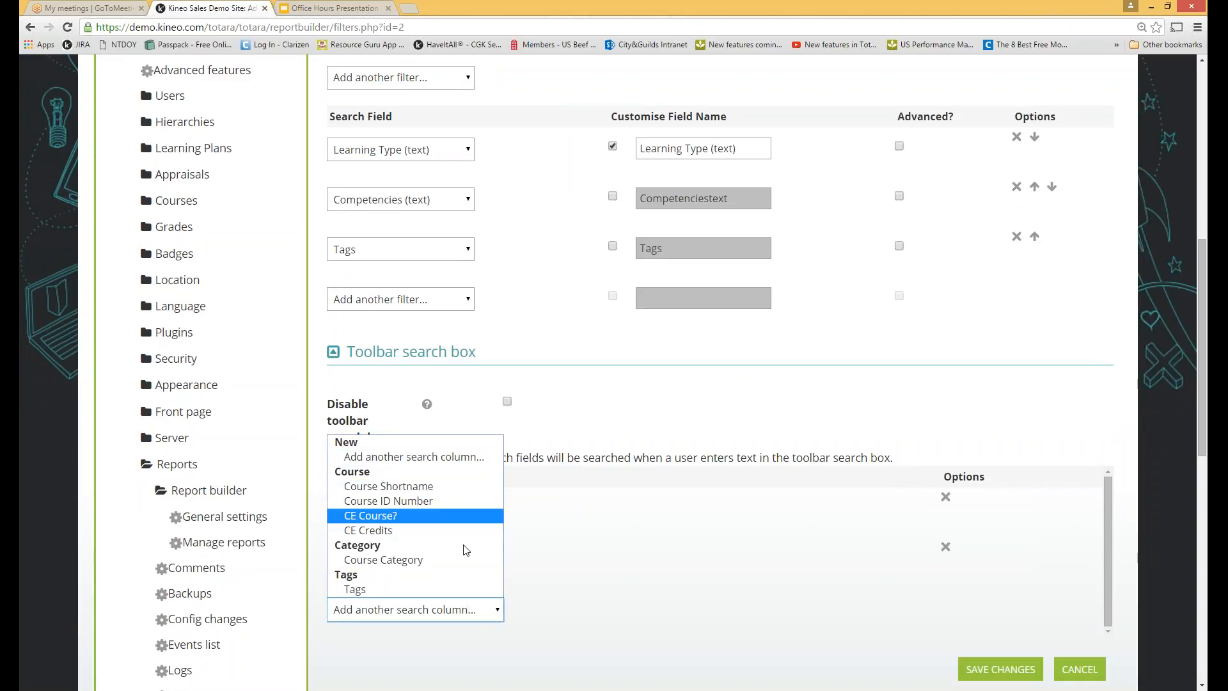
click(473, 589)
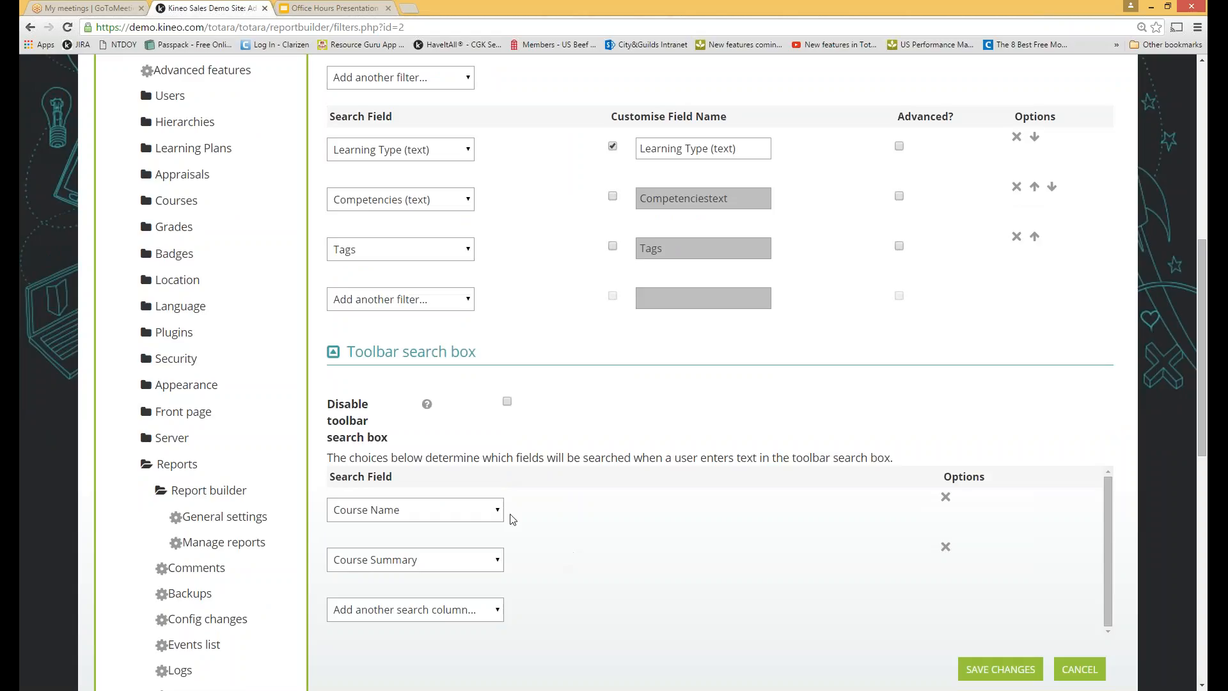
Step: Look over the standard and sidebar filter options of the 'Enhanced catalog: courses' report again
scroll(586, 648, up, 5)
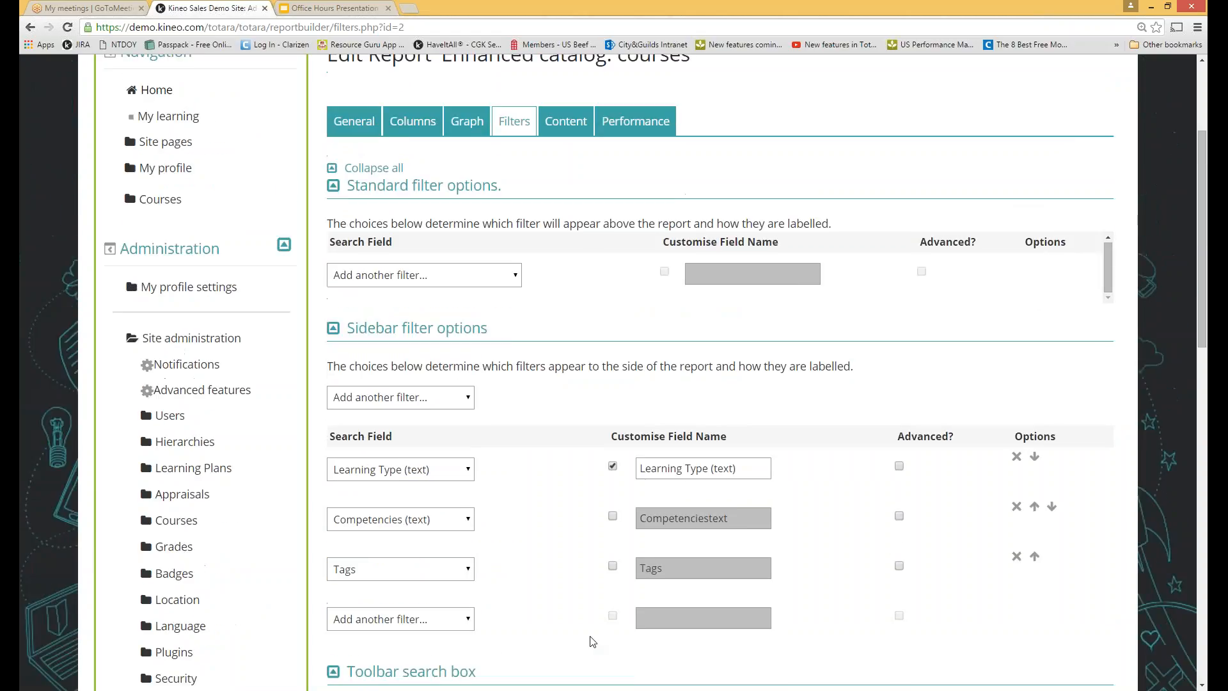
scroll(593, 642, up, 2)
scroll(593, 642, down, 1)
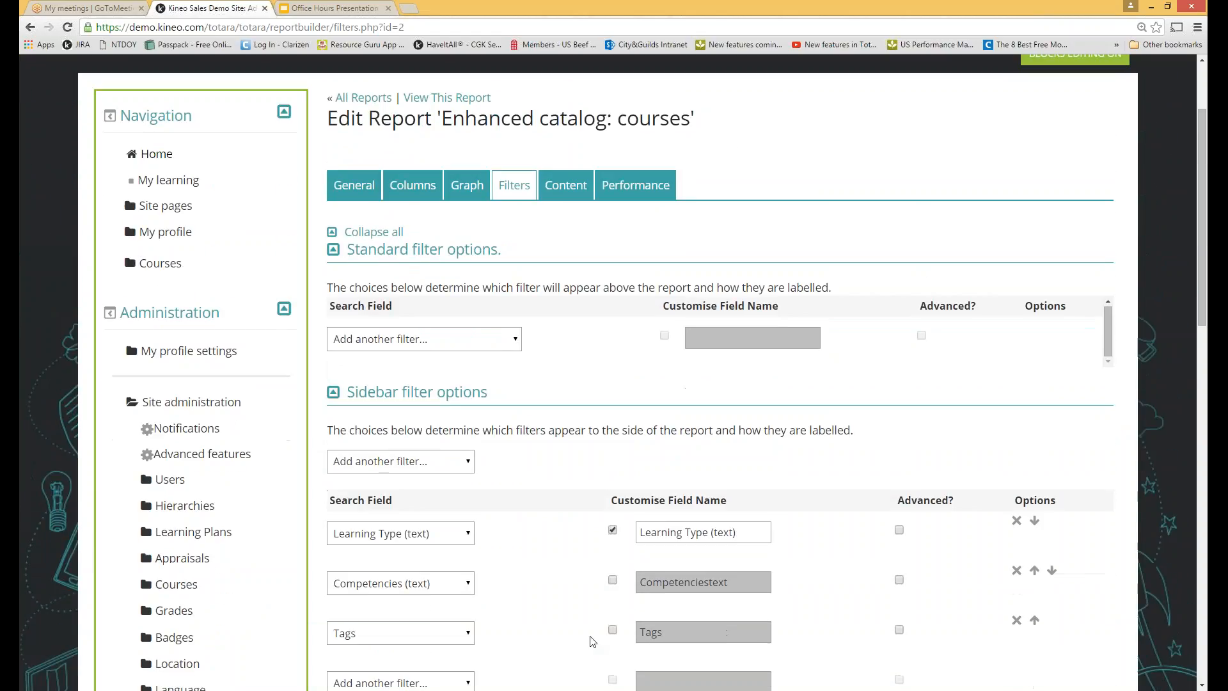
scroll(589, 638, up, 2)
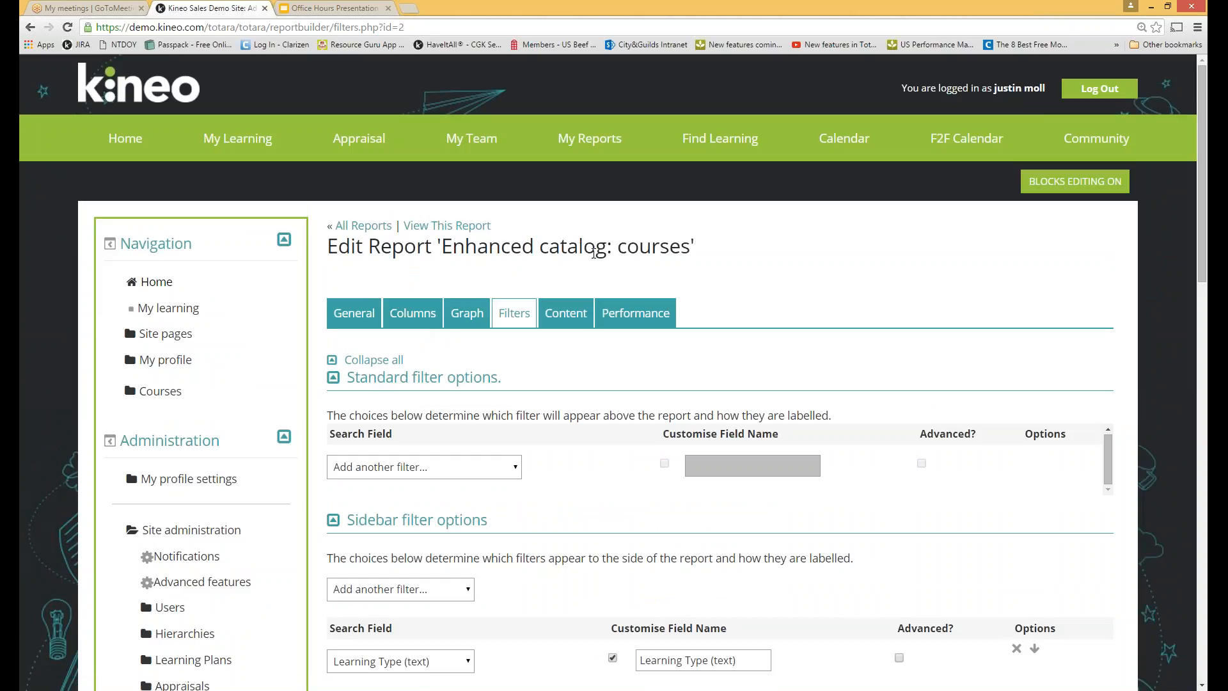
drag(620, 245, 693, 258)
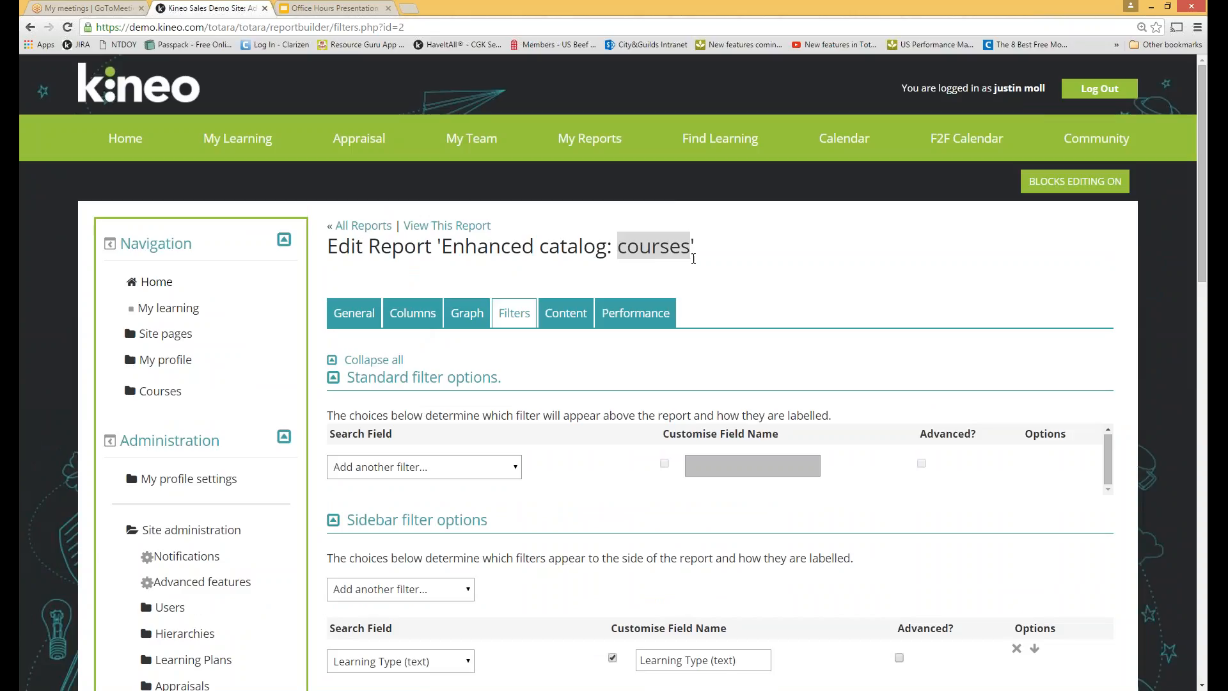
click(693, 258)
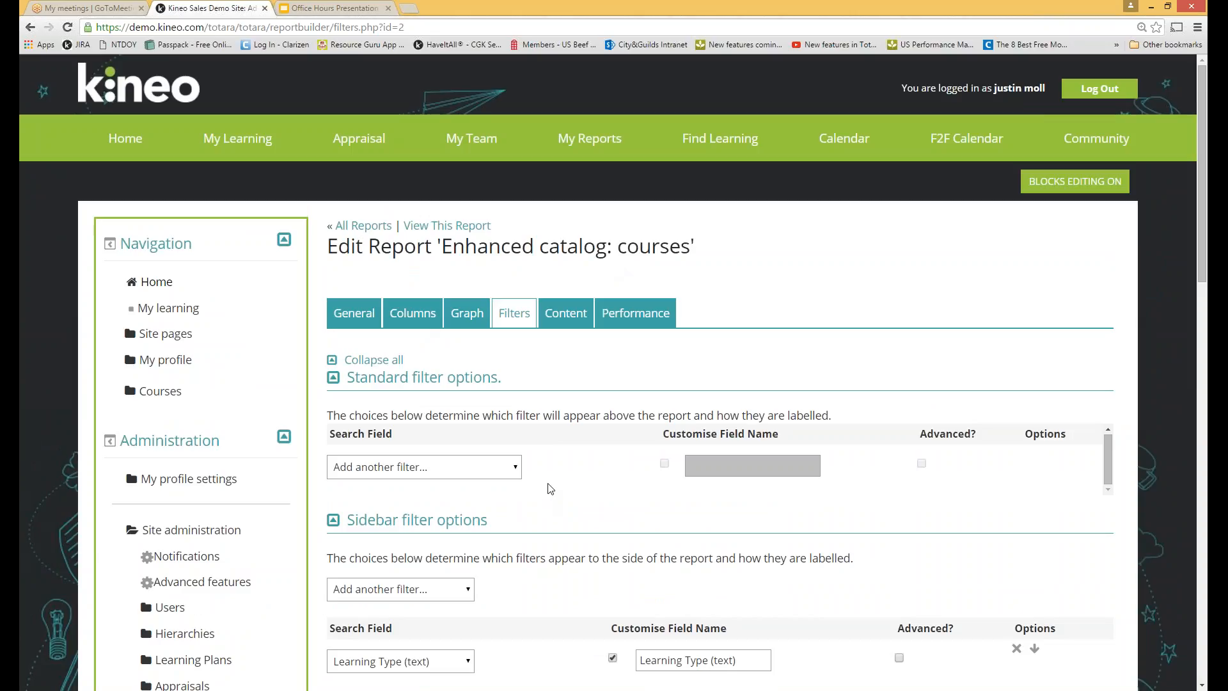
scroll(563, 467, down, 4)
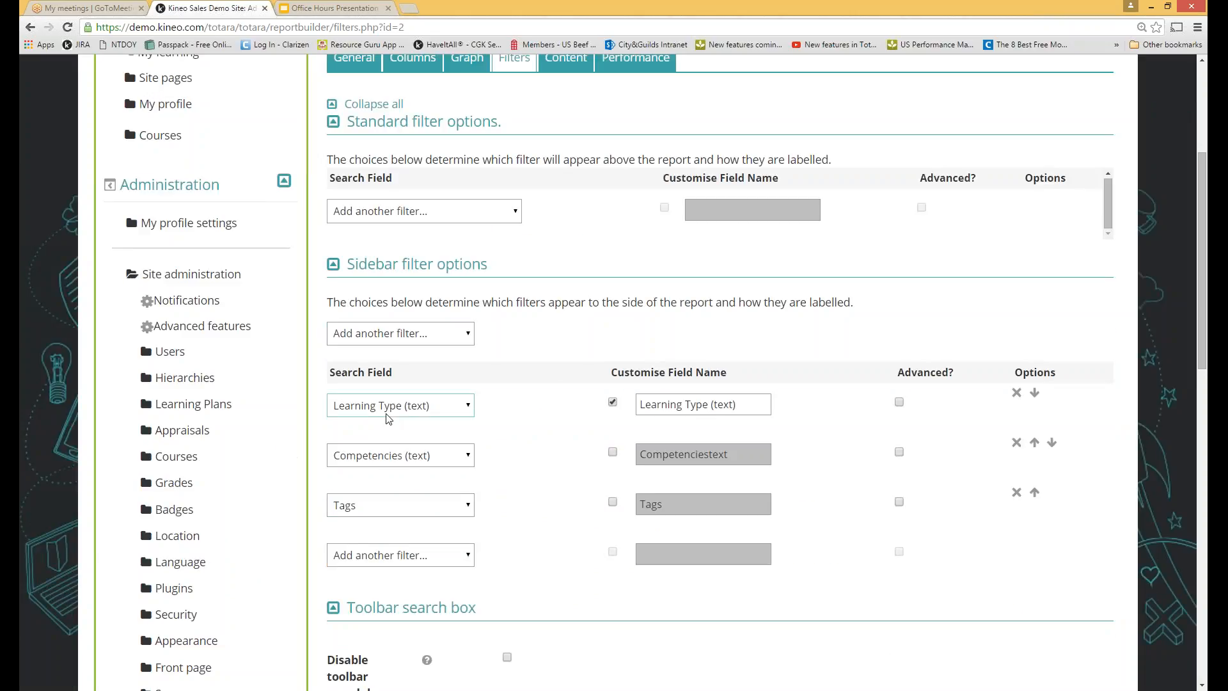
scroll(636, 437, up, 4)
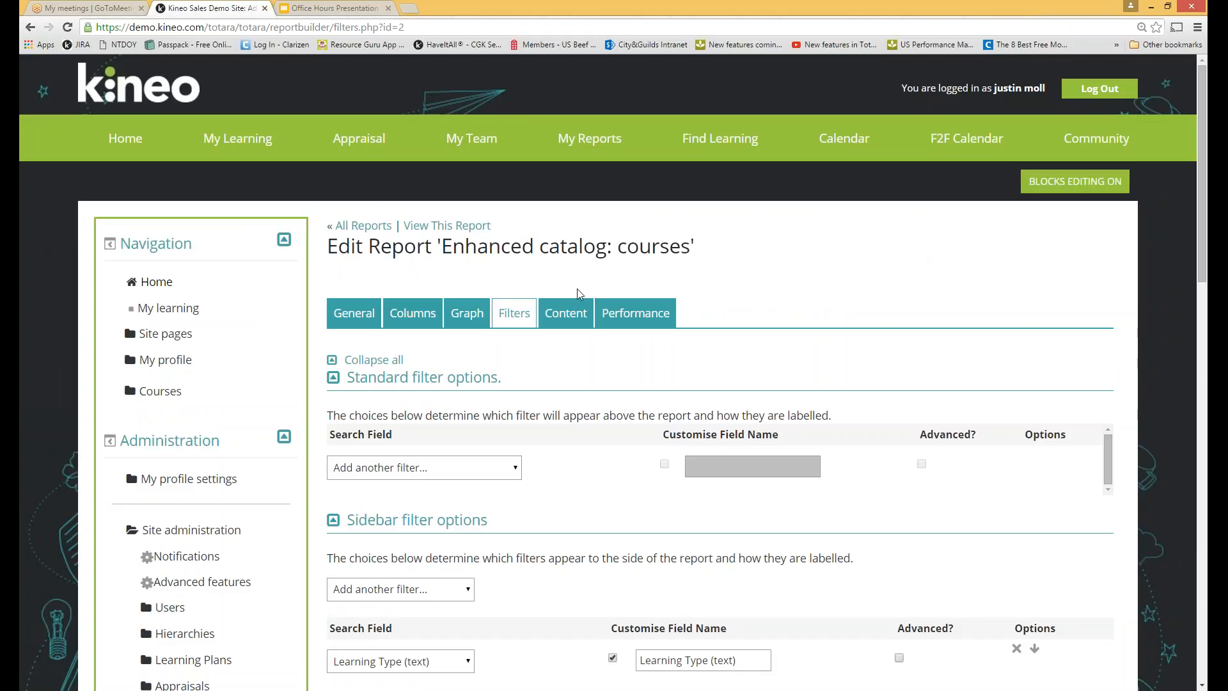
Step: View the course catalog report and check its columns and its learning type, competency and tag filters
click(447, 225)
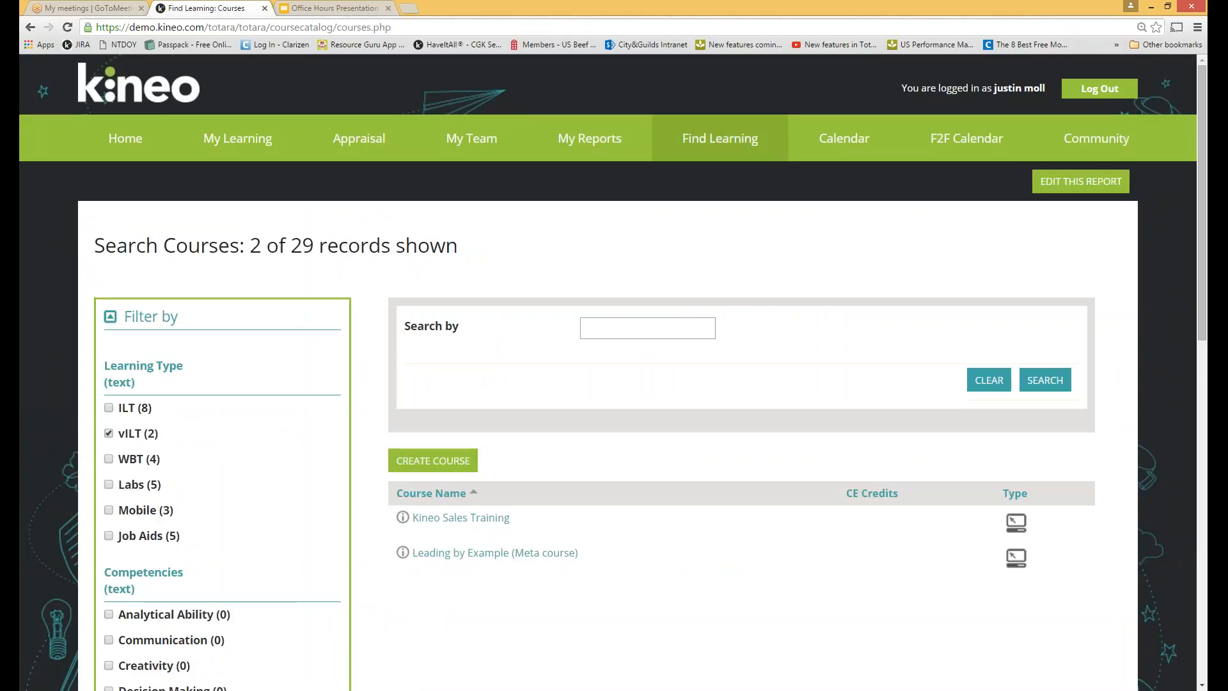
scroll(581, 307, down, 3)
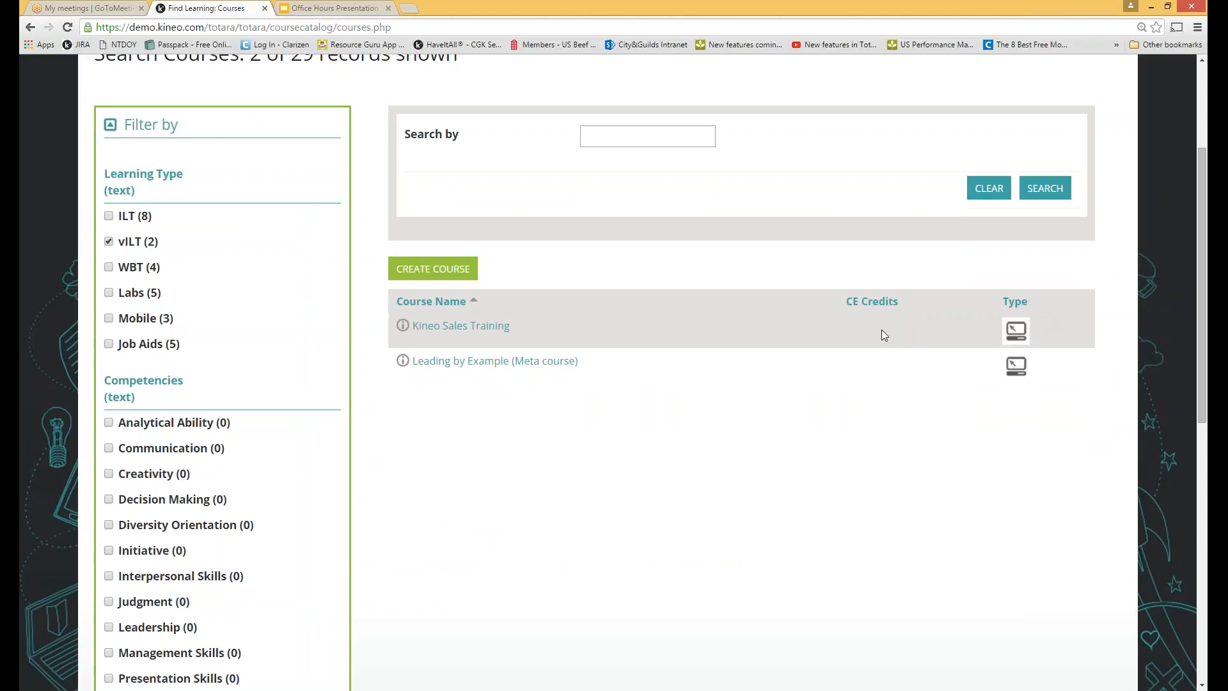
scroll(600, 427, down, 9)
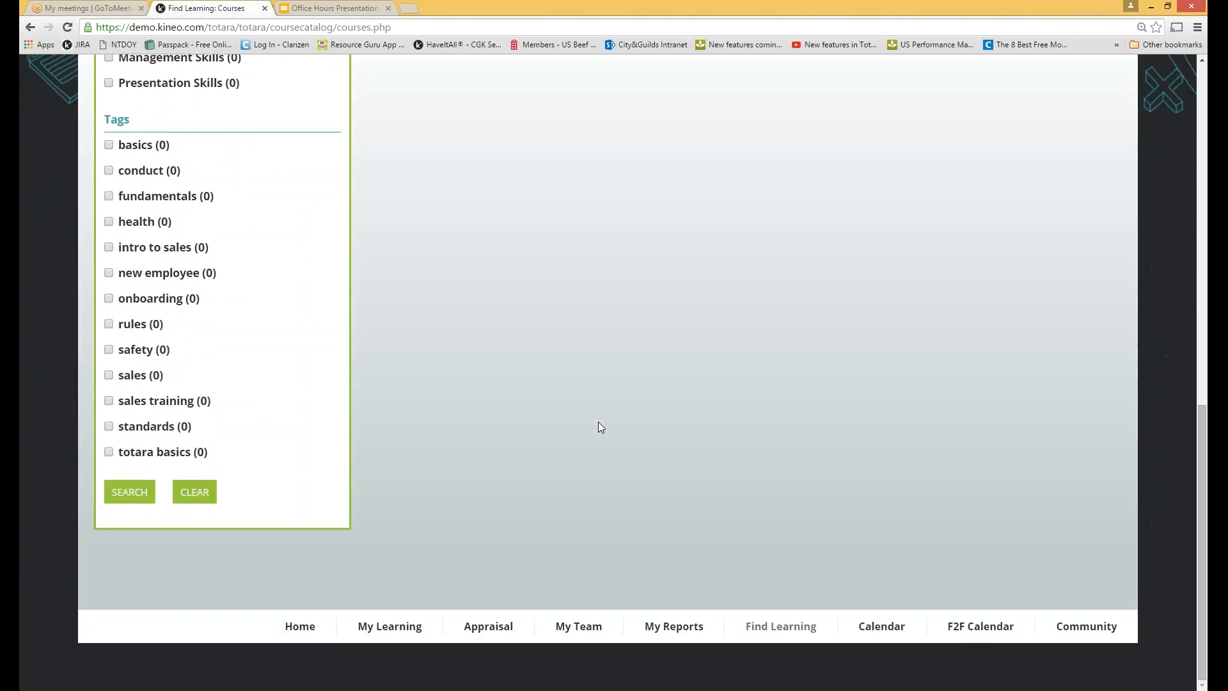
scroll(600, 427, up, 9)
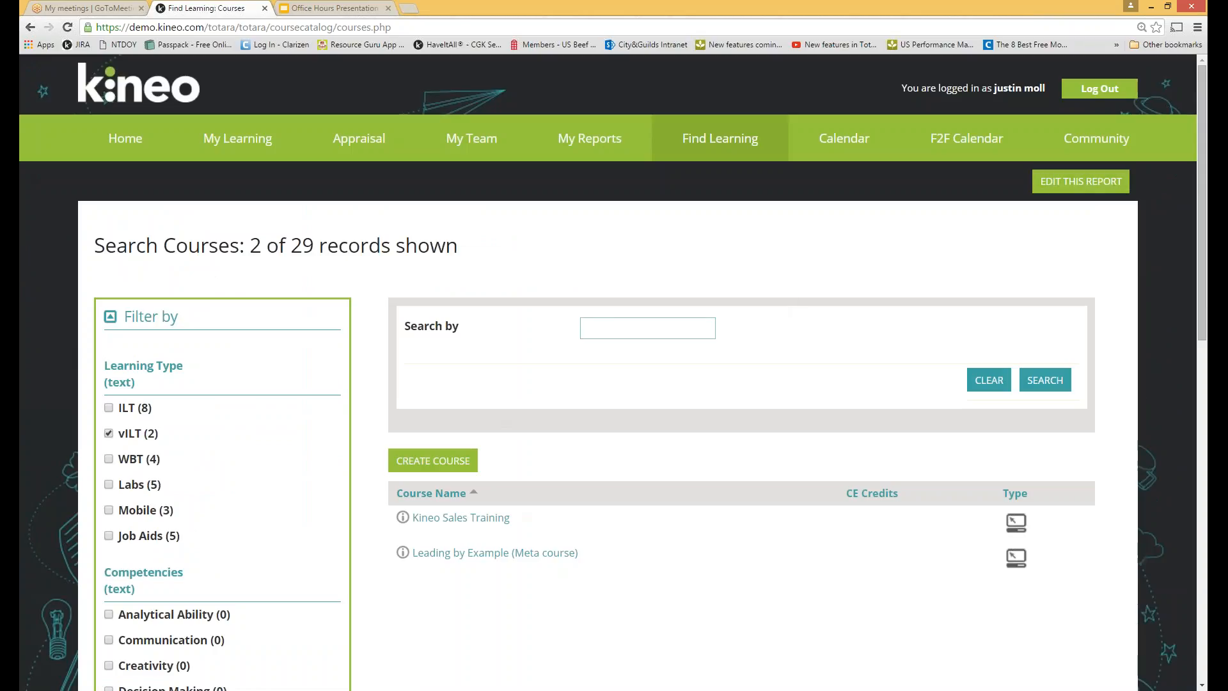
Step: Return to the site's home page and open the Advanced features settings in the site administration
click(115, 138)
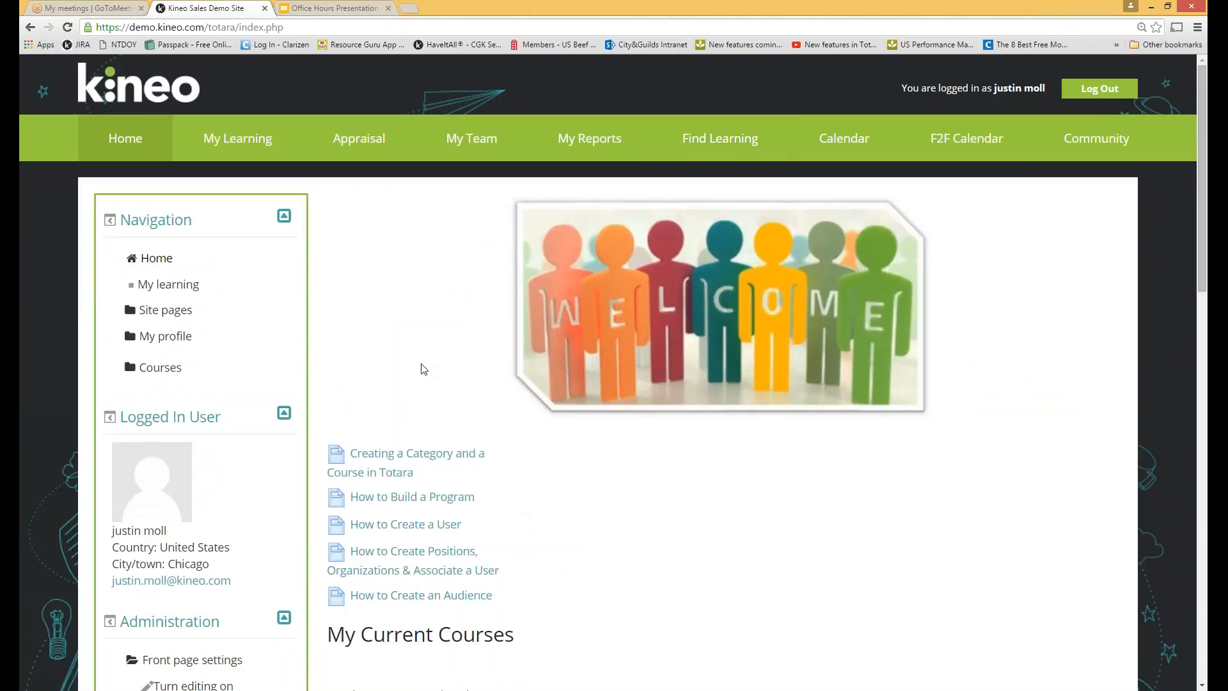
scroll(422, 353, down, 7)
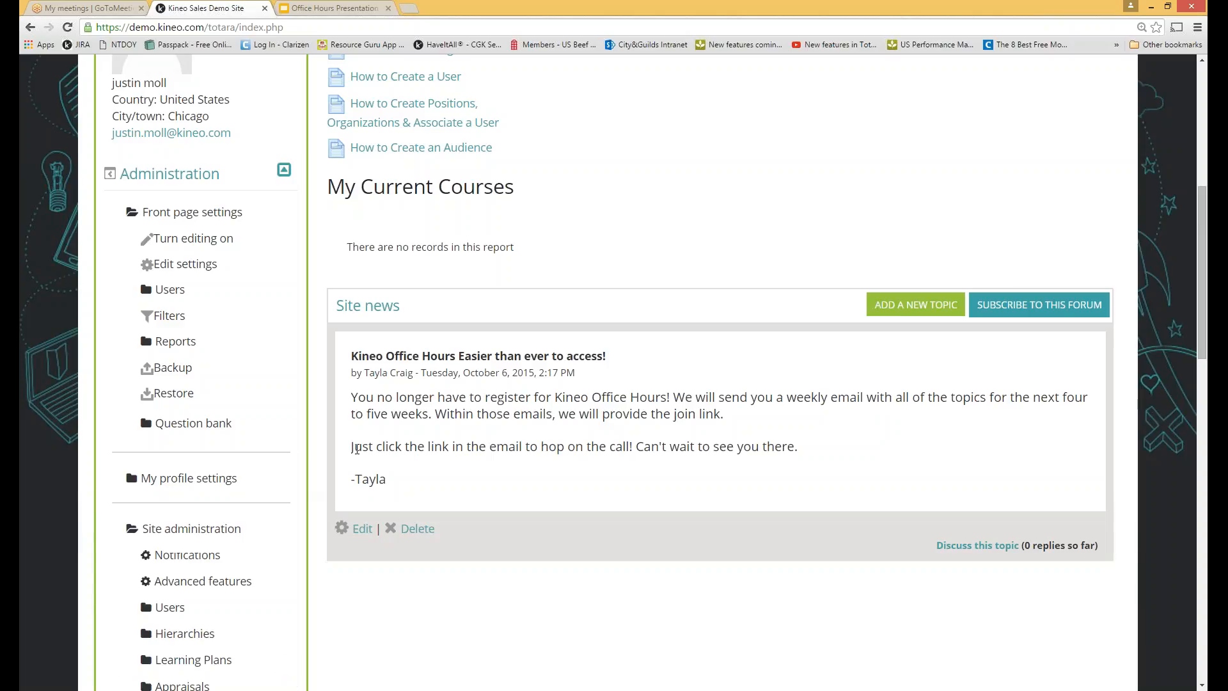
scroll(313, 473, down, 6)
click(227, 198)
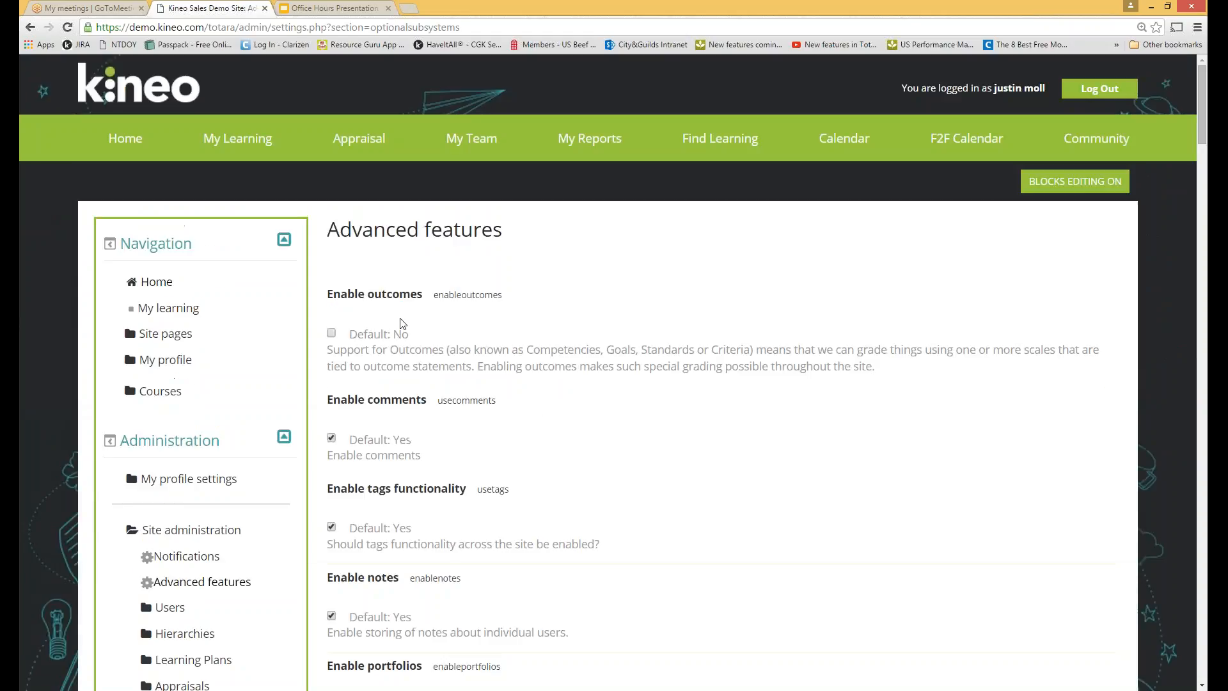
Step: Disable the Enhanced catalog setting in the advanced features and save the changes
scroll(552, 436, down, 14)
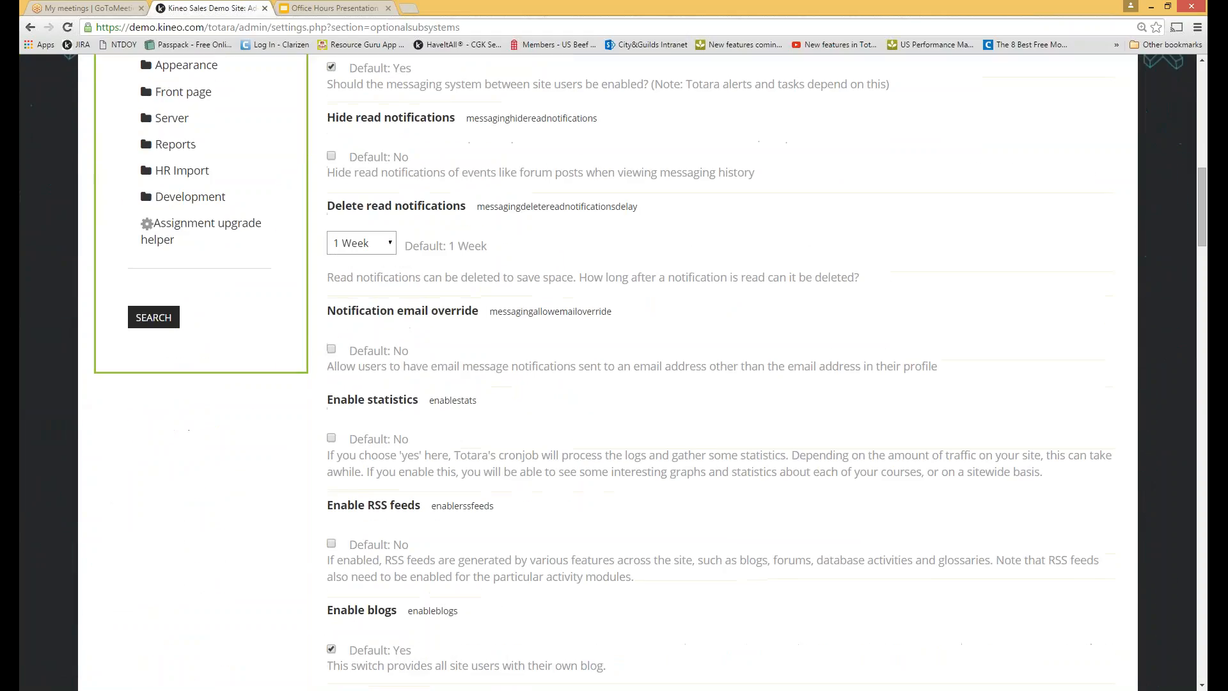
scroll(611, 371, down, 2)
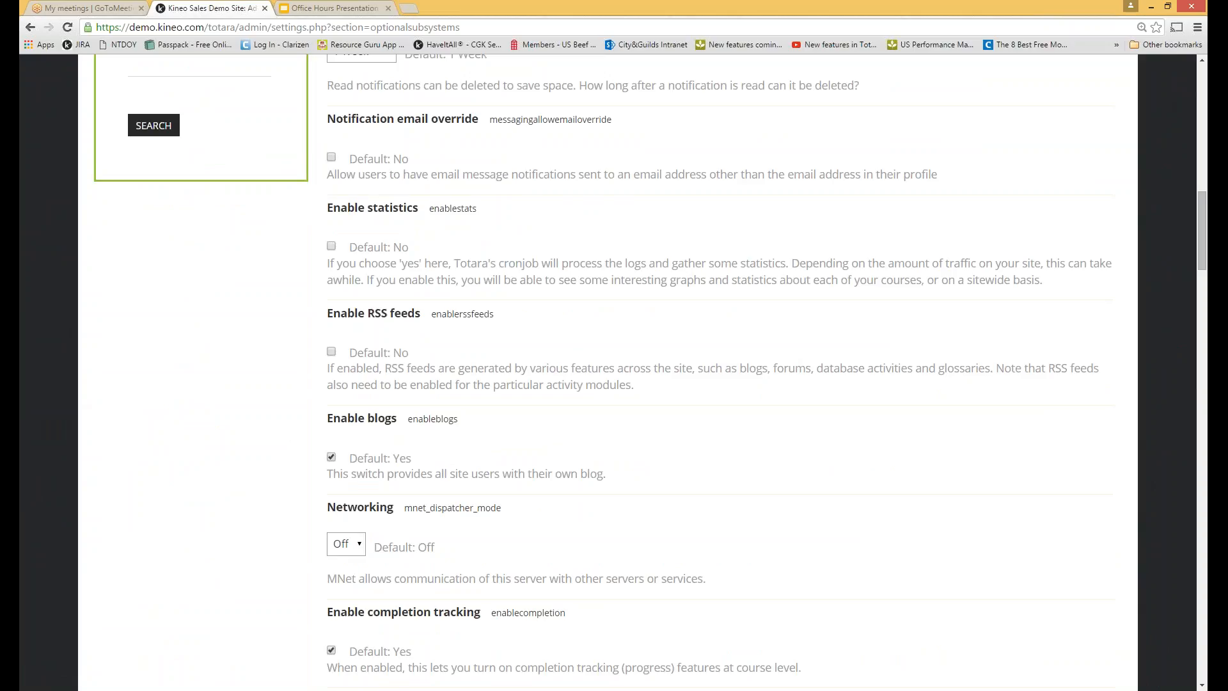
scroll(611, 371, down, 10)
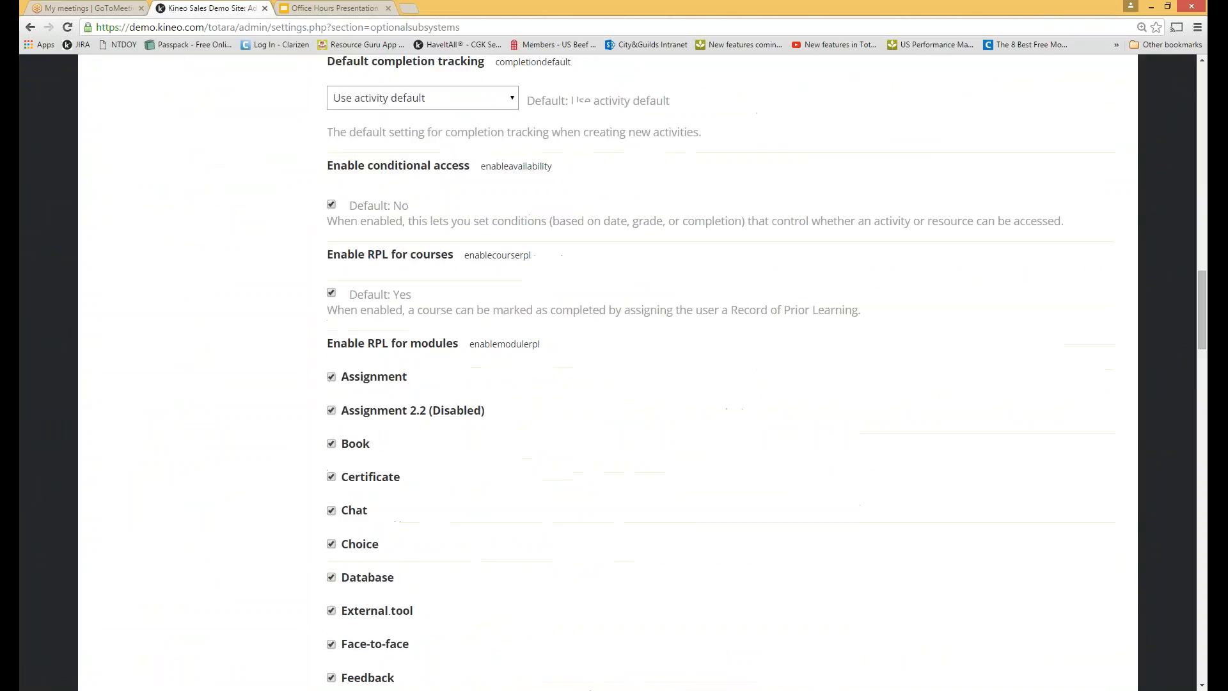
scroll(611, 371, down, 13)
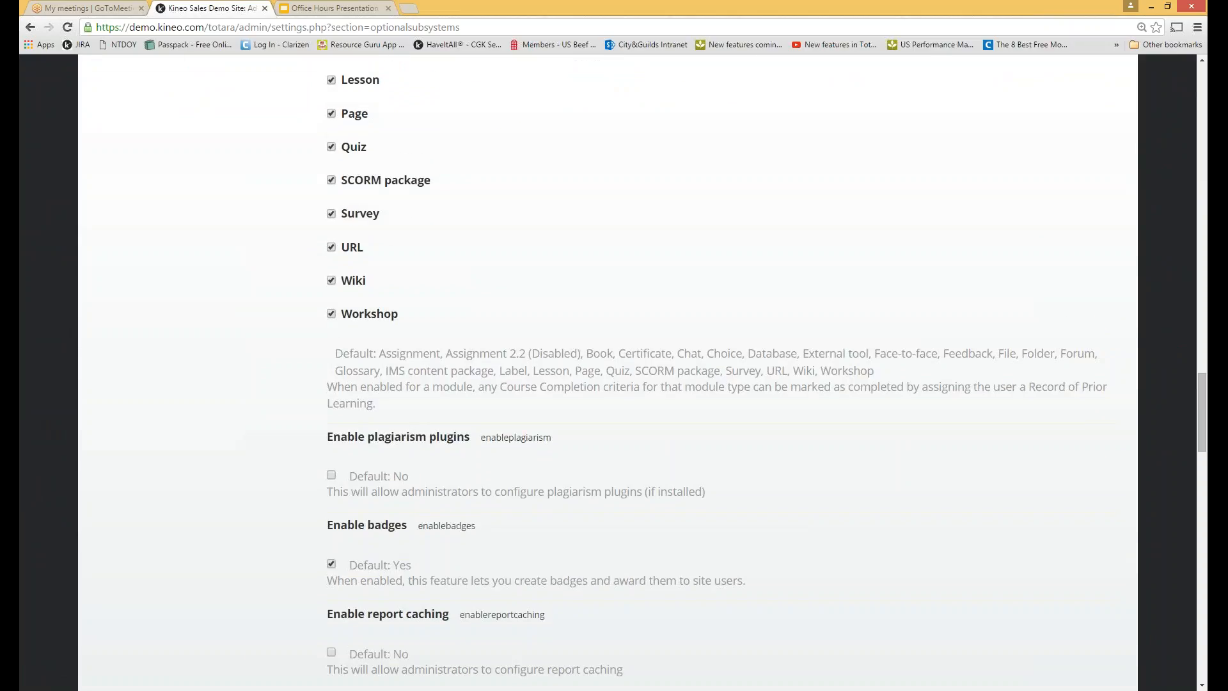
scroll(611, 371, down, 5)
scroll(941, 298, down, 4)
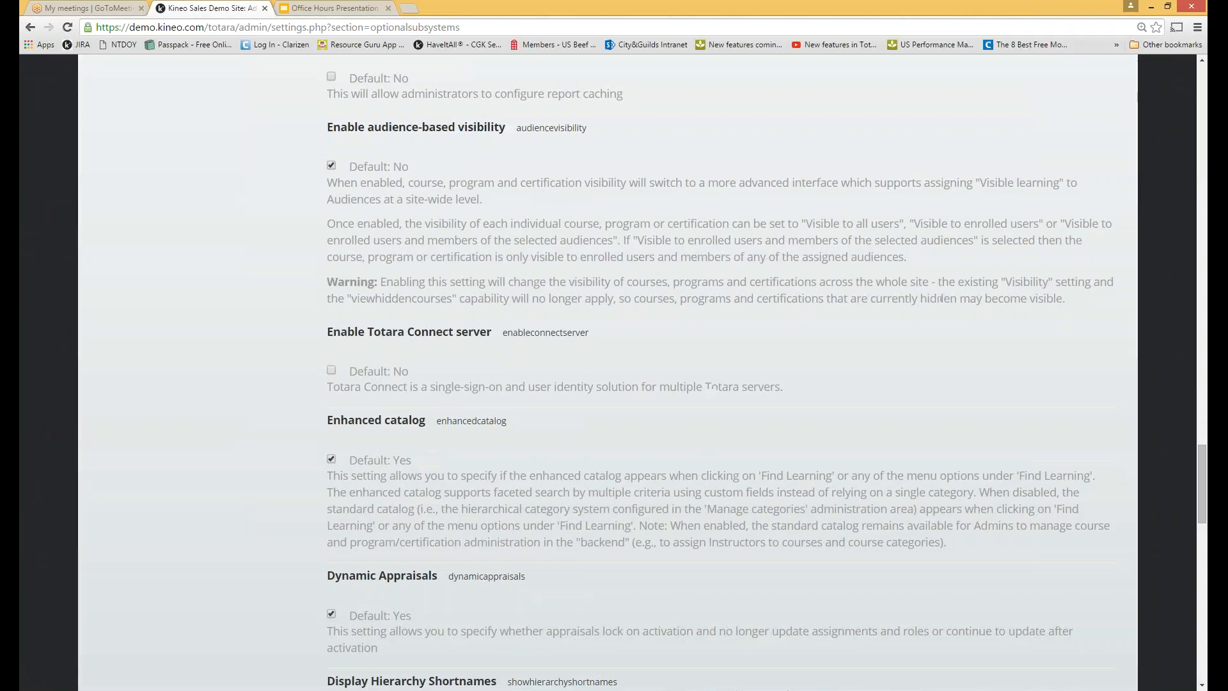
scroll(455, 440, down, 2)
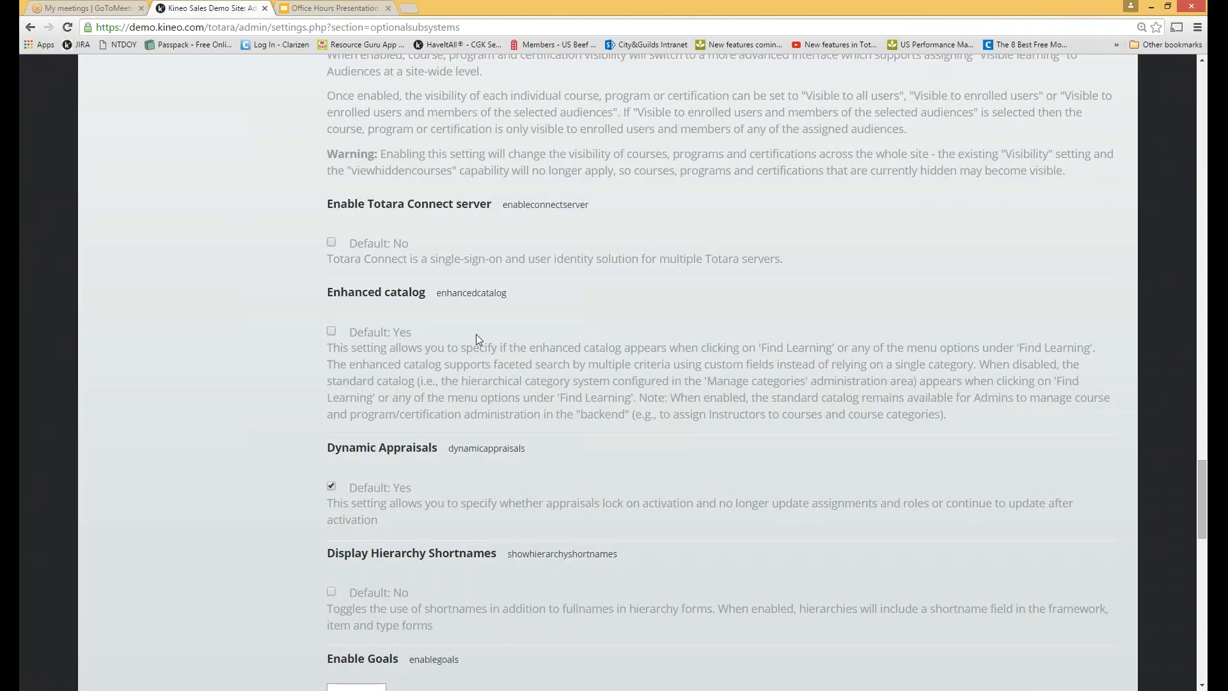
scroll(512, 377, down, 15)
click(374, 562)
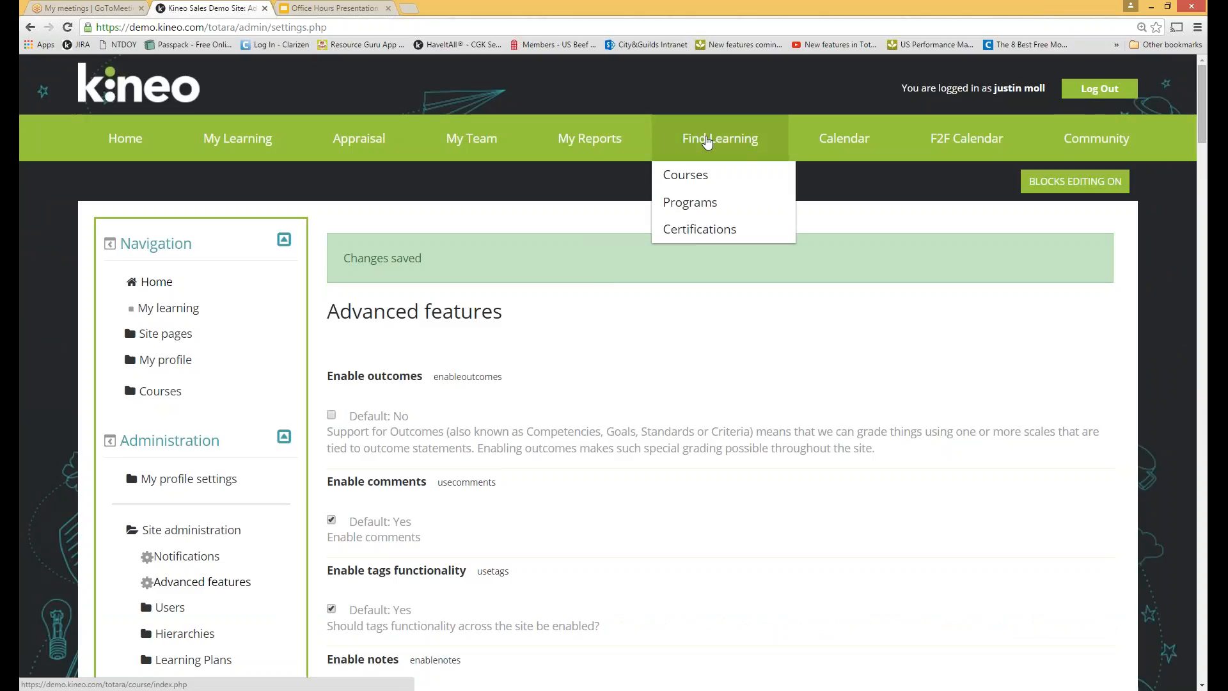
Step: Open the standard Find Learning course catalog and display the courses in the Kineo category
click(699, 144)
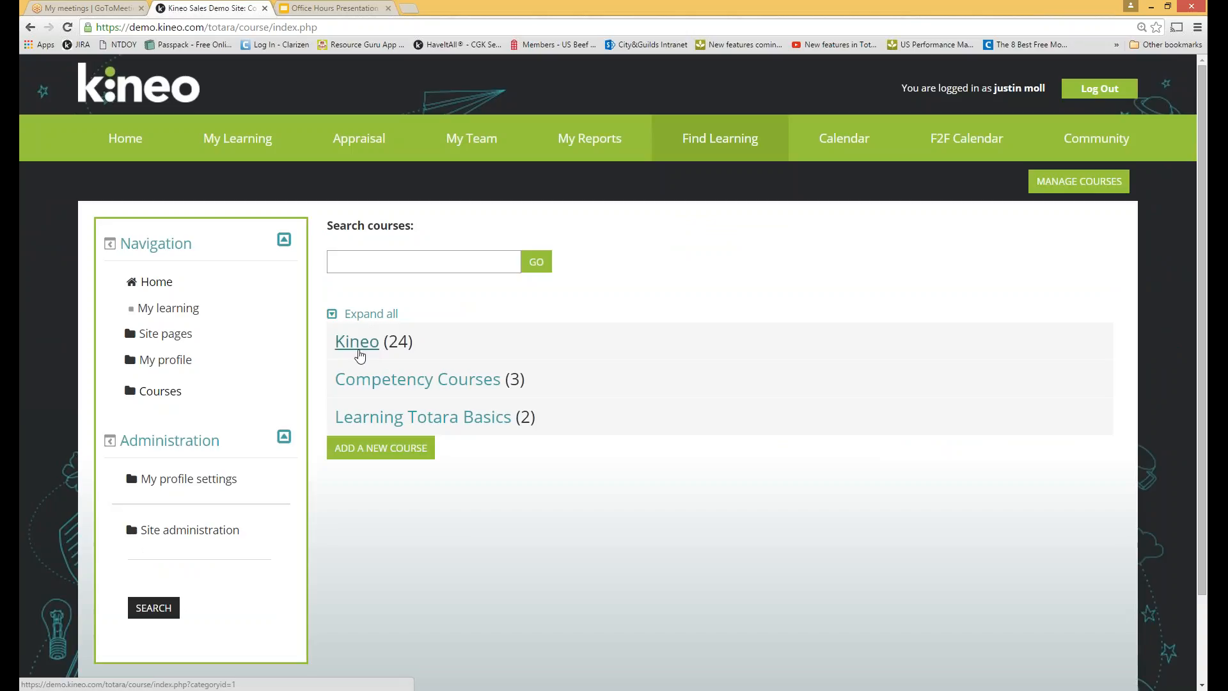
click(365, 344)
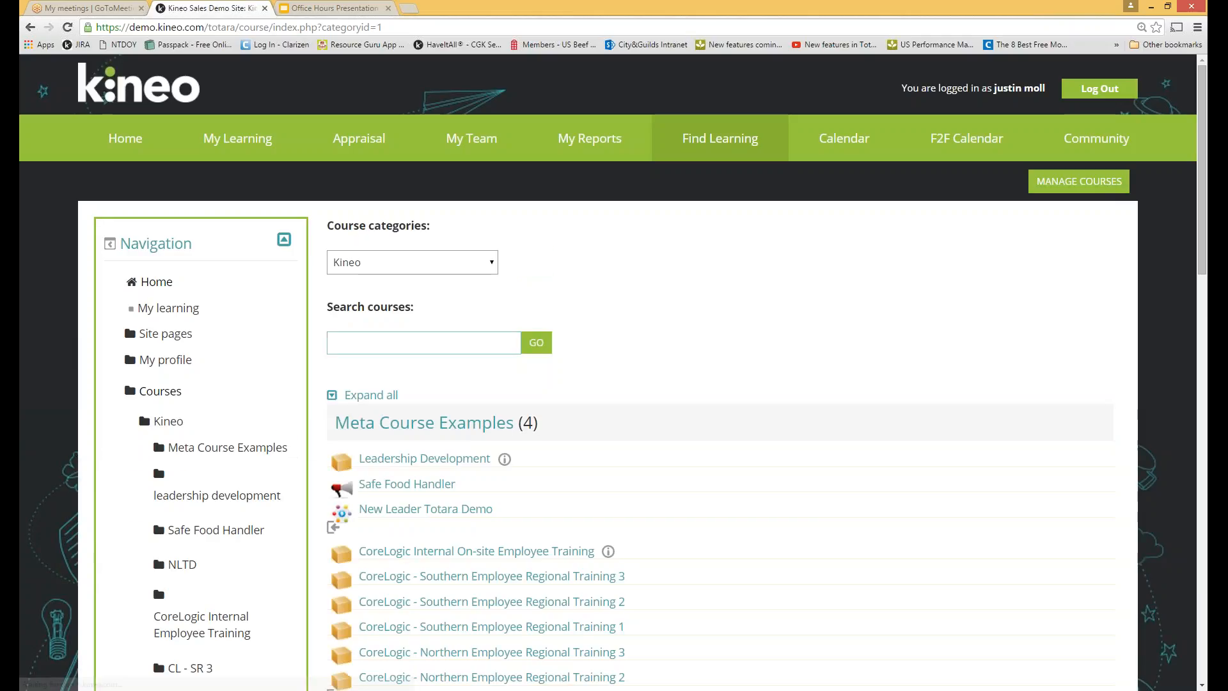
Step: Look through the Kineo category's course list and view the courses in its Meta Course Examples subcategory
scroll(576, 390, down, 3)
scroll(568, 388, down, 2)
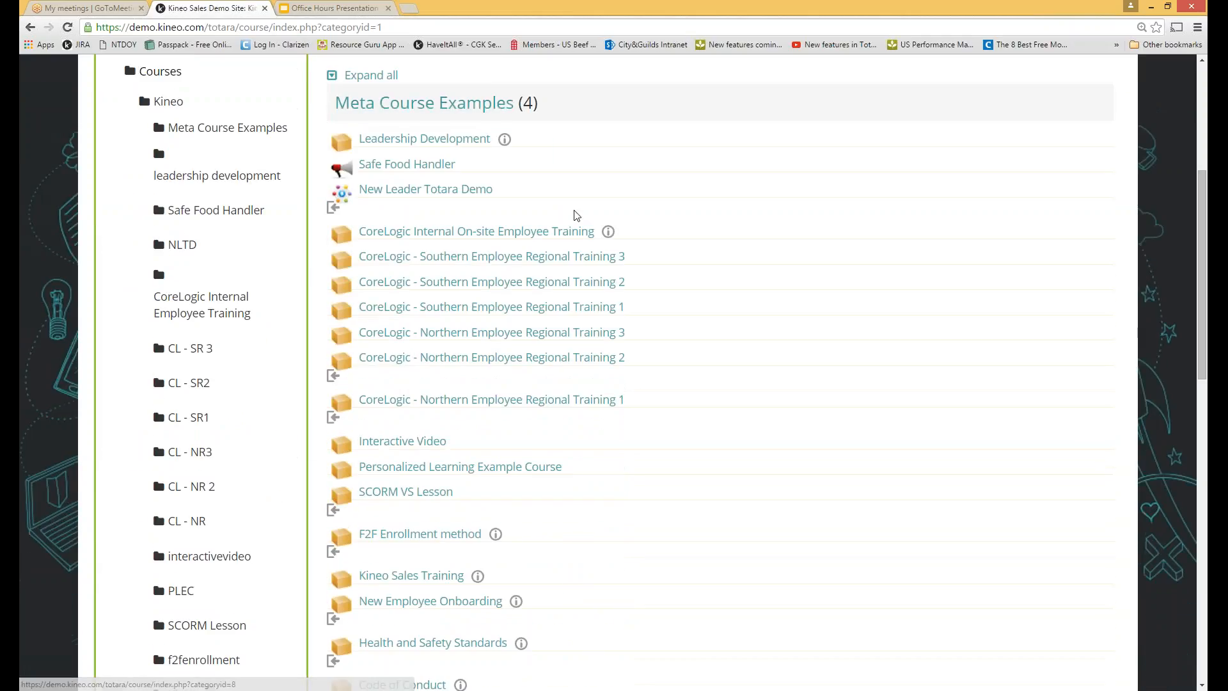
scroll(573, 214, up, 2)
scroll(486, 332, down, 2)
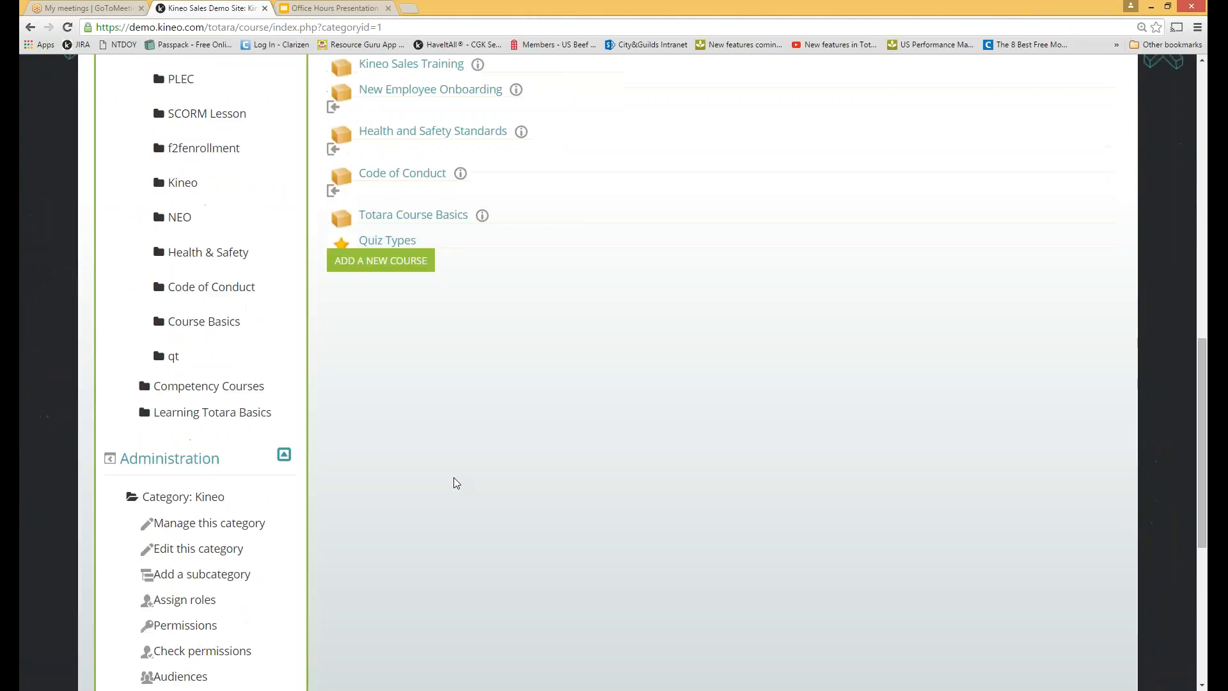
scroll(454, 476, down, 6)
scroll(453, 468, up, 10)
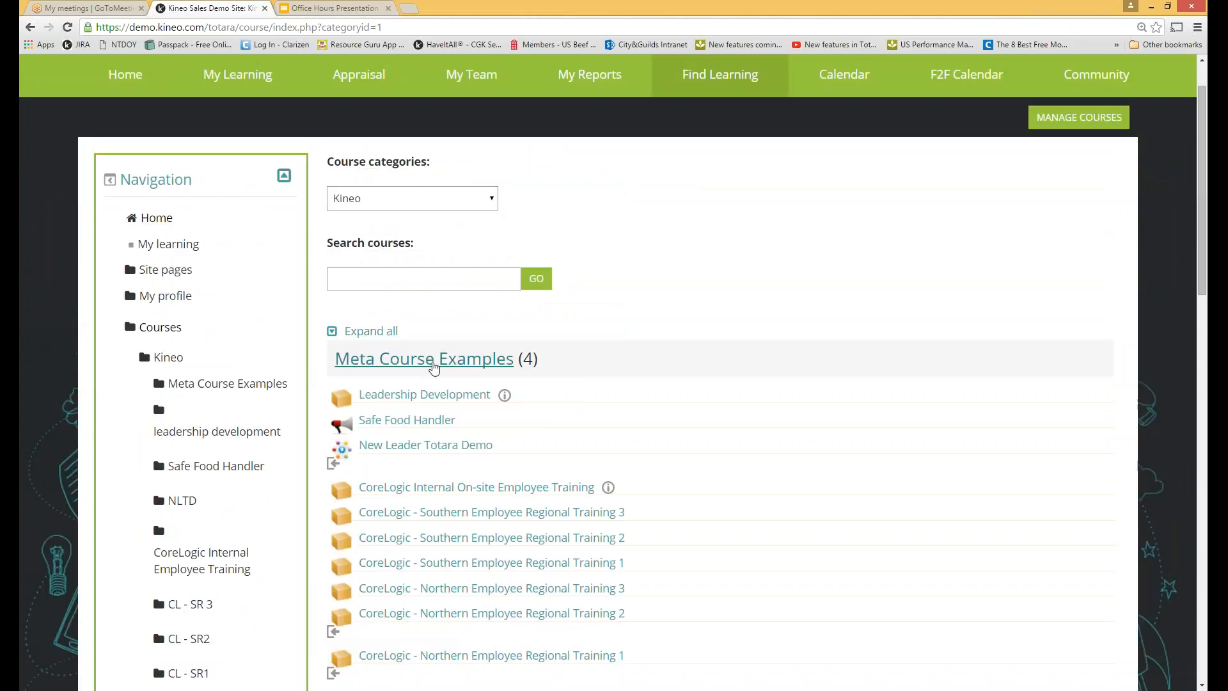
click(430, 360)
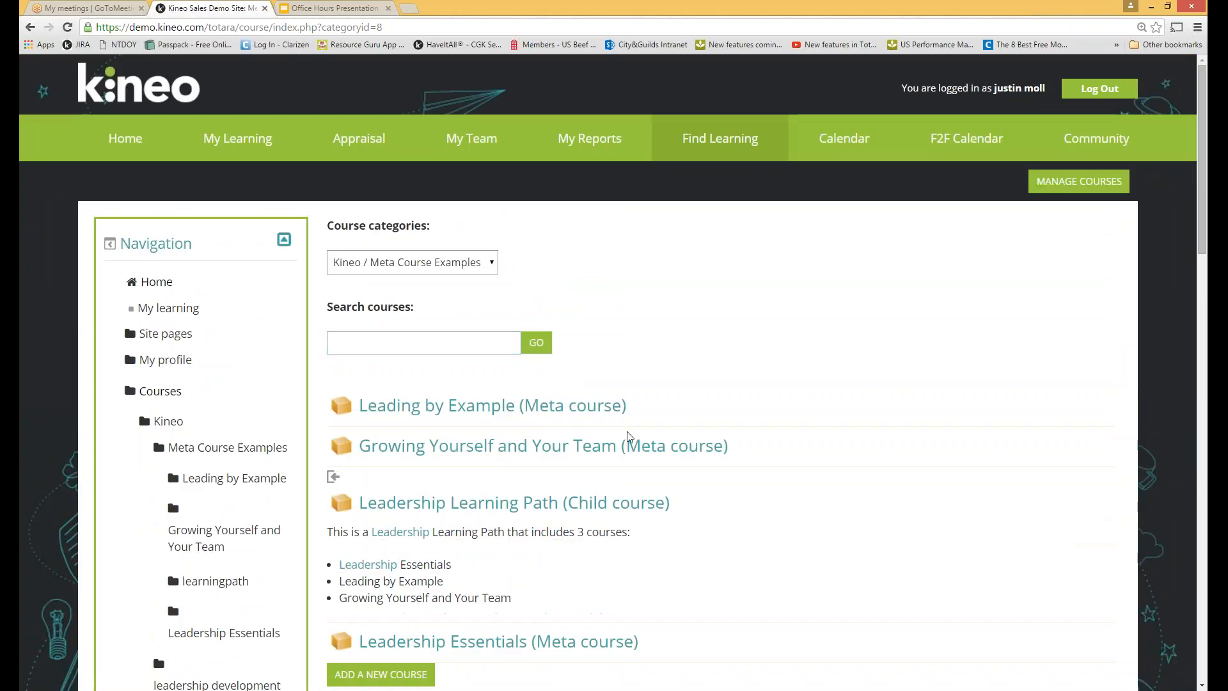
scroll(625, 433, down, 2)
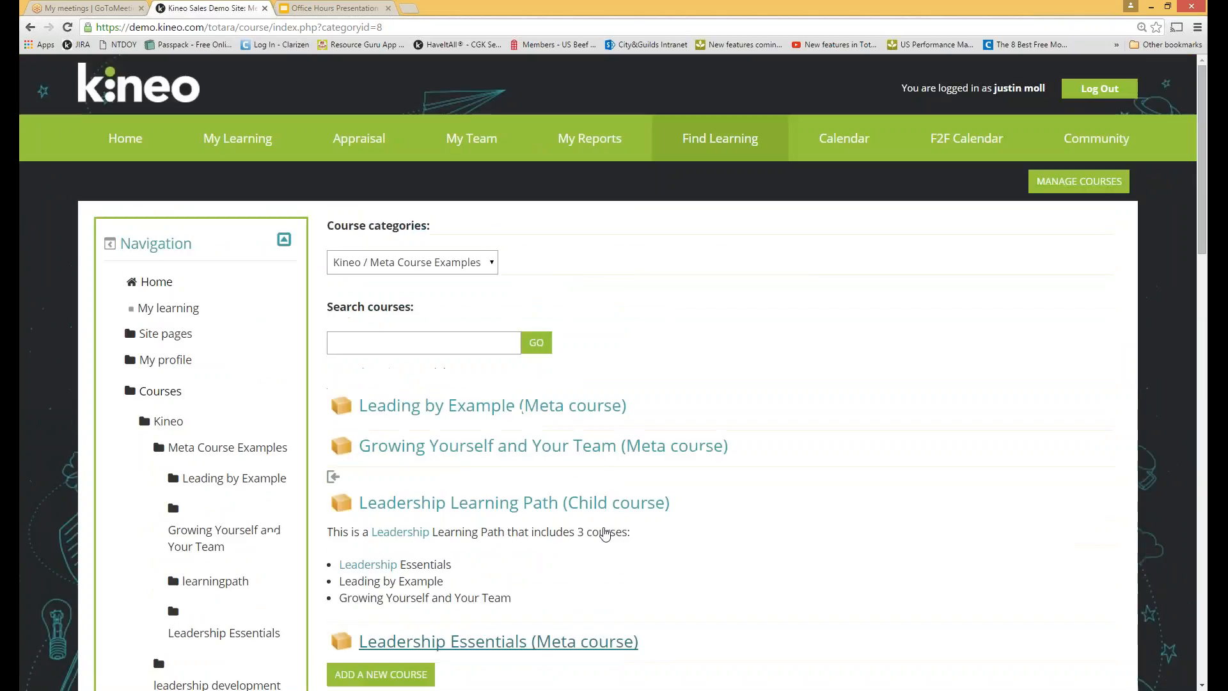
scroll(603, 535, up, 3)
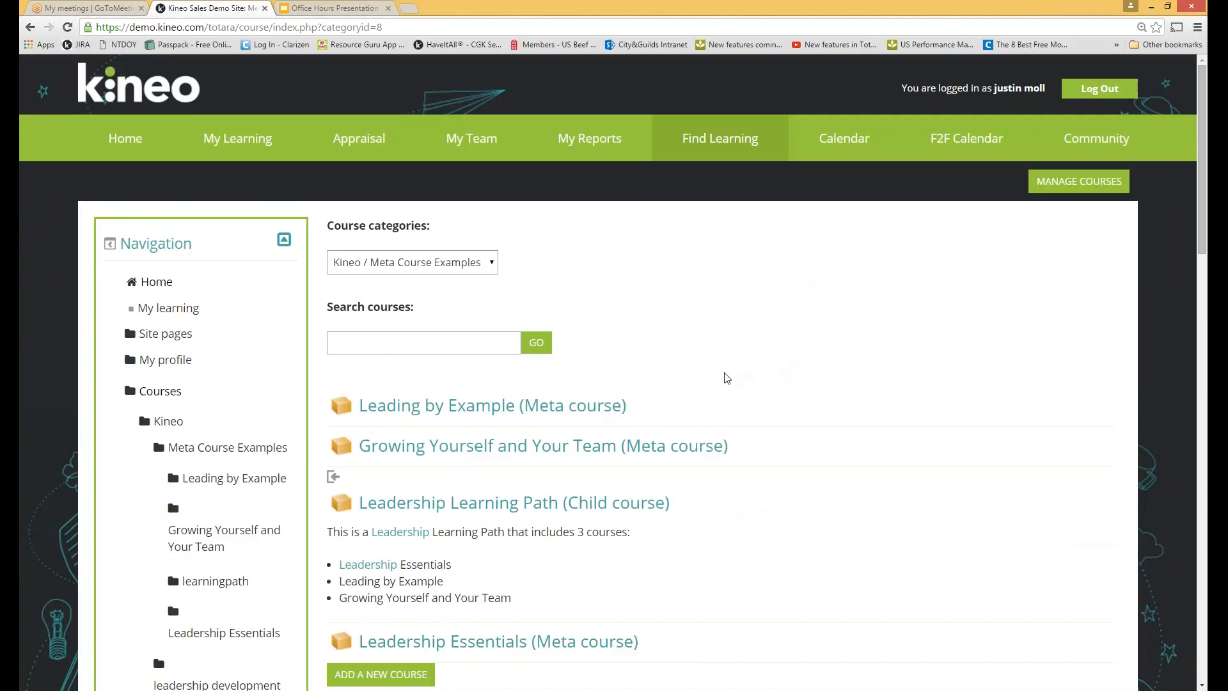
Step: Display the standard program categories under Find Learning
click(703, 201)
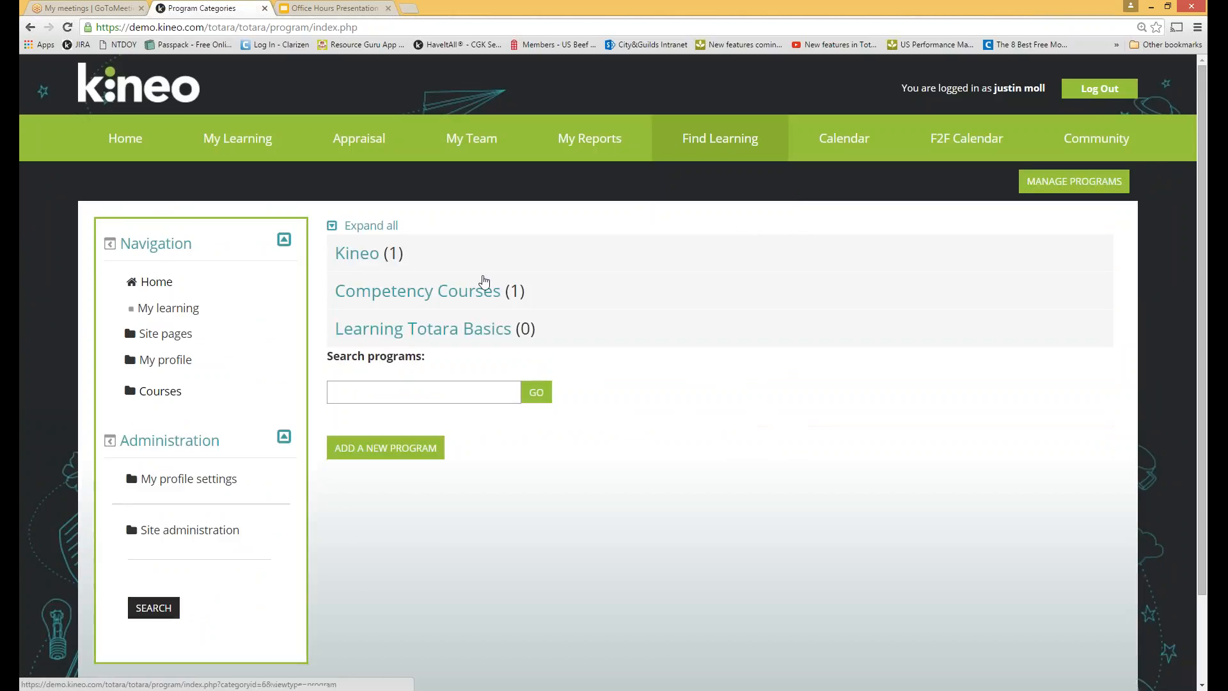
mouse_move(699, 151)
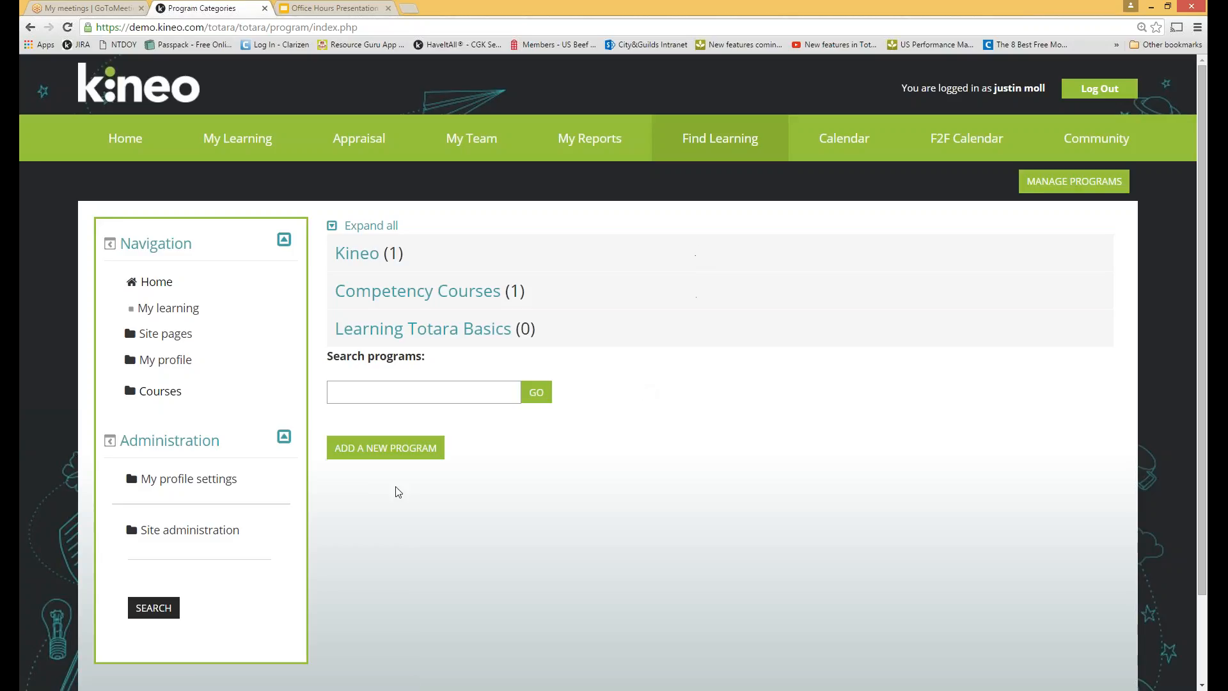
Step: Enable the Enhanced catalog setting in the site administration's Advanced features and save the changes
click(211, 530)
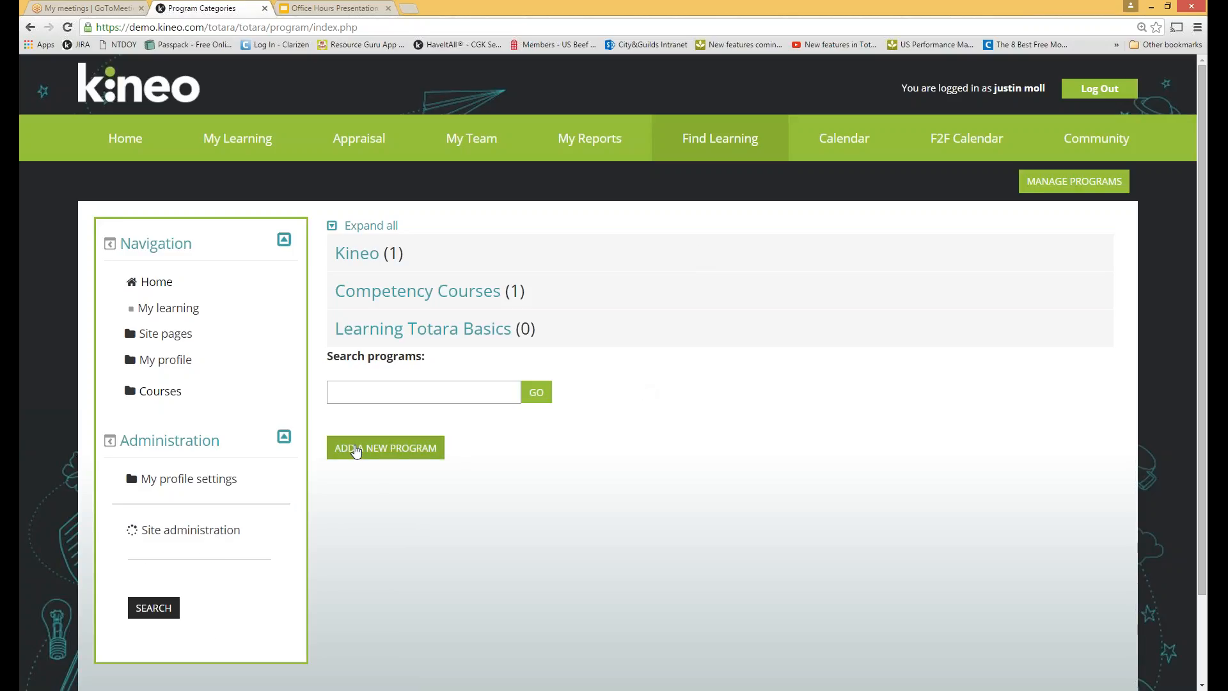
scroll(313, 451, down, 5)
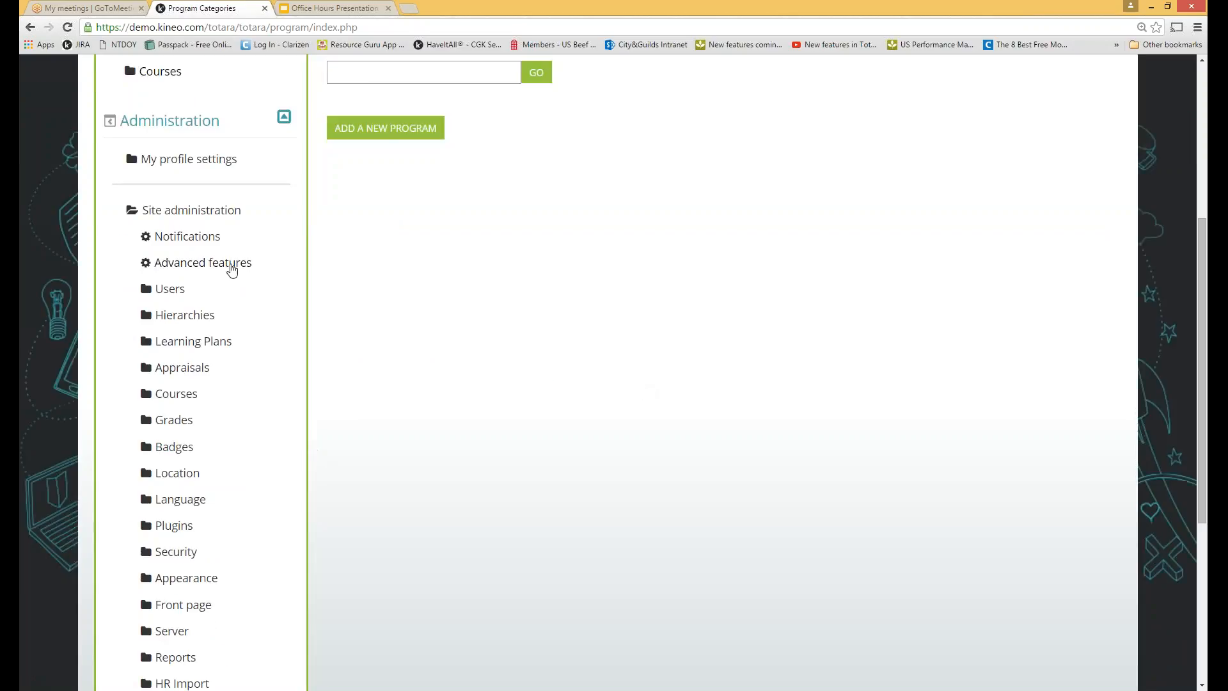
click(231, 263)
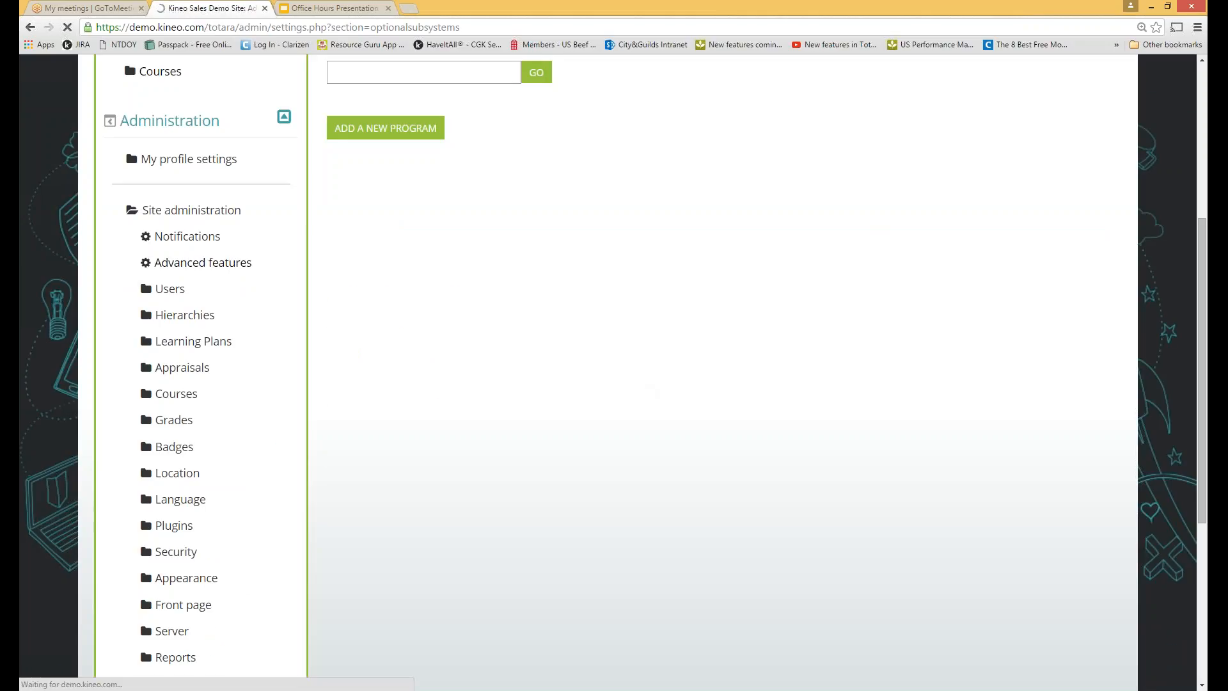
scroll(614, 371, down, 15)
scroll(608, 371, down, 9)
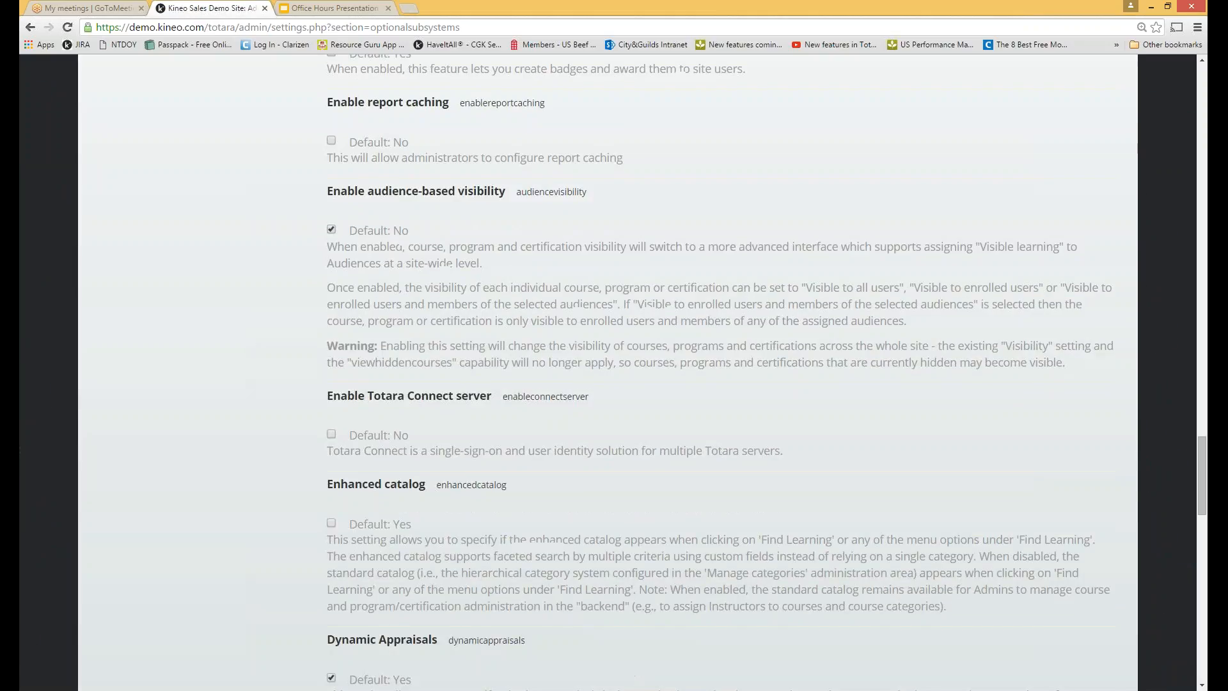
scroll(369, 454, down, 1)
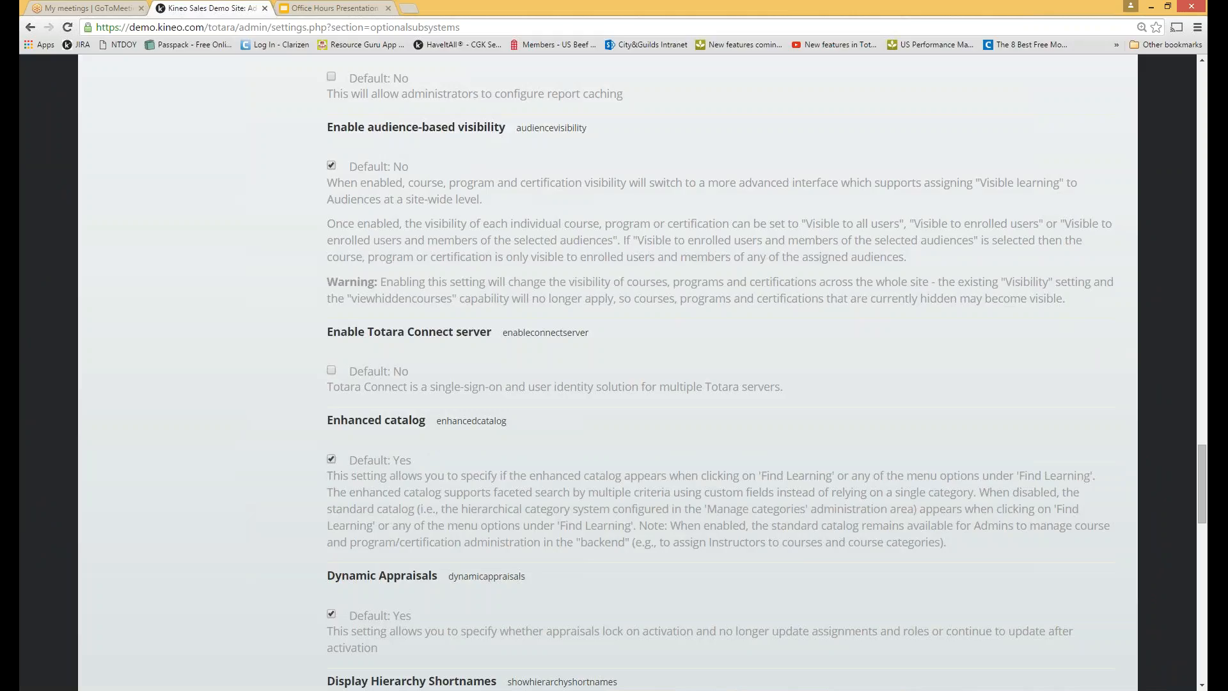
scroll(555, 427, down, 20)
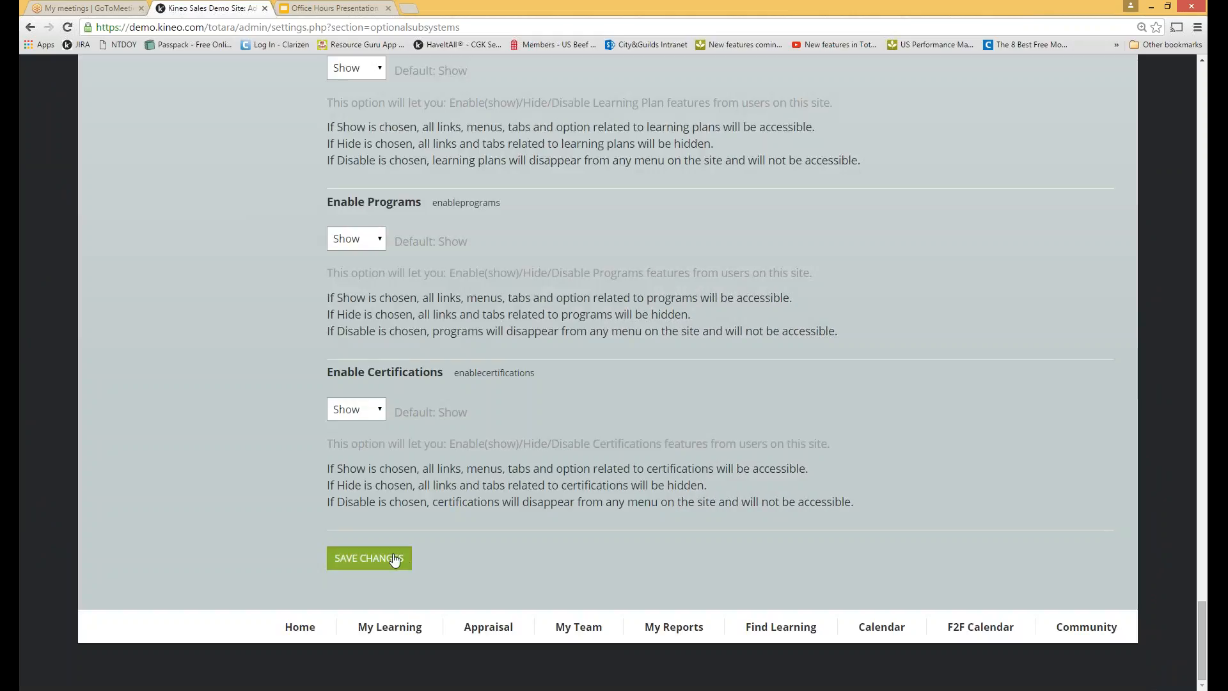
click(395, 559)
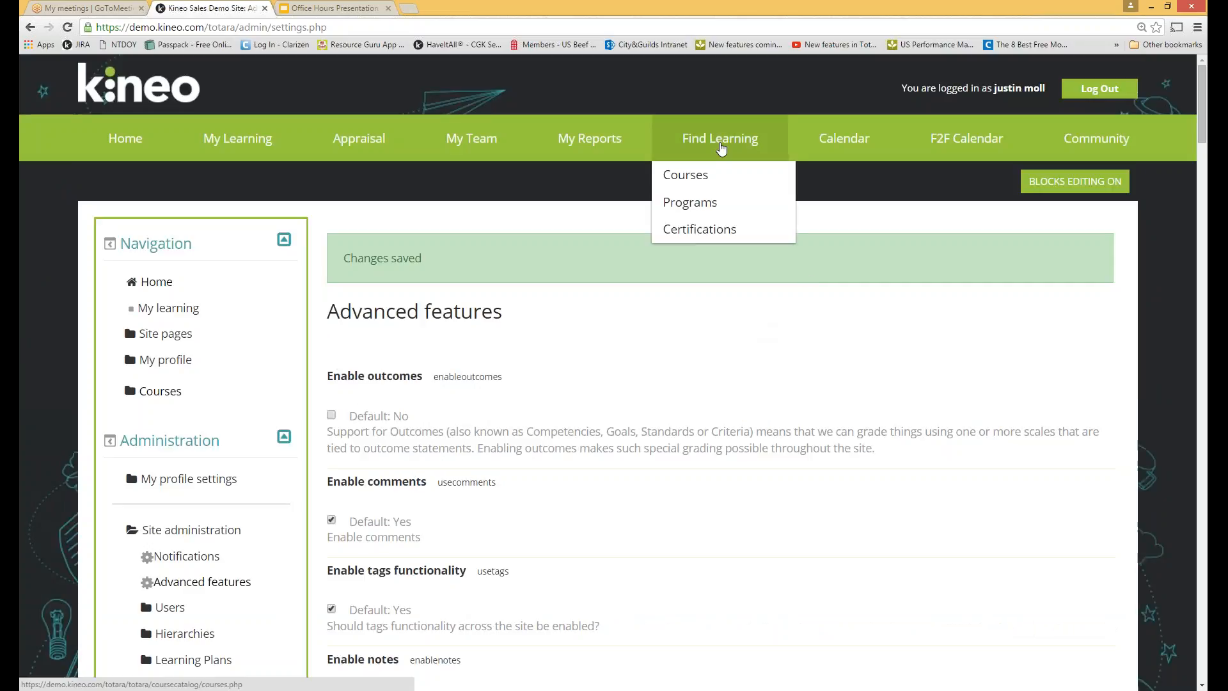
Step: Open the enhanced Find Learning course catalog and clear its vILT learning type filter
click(721, 148)
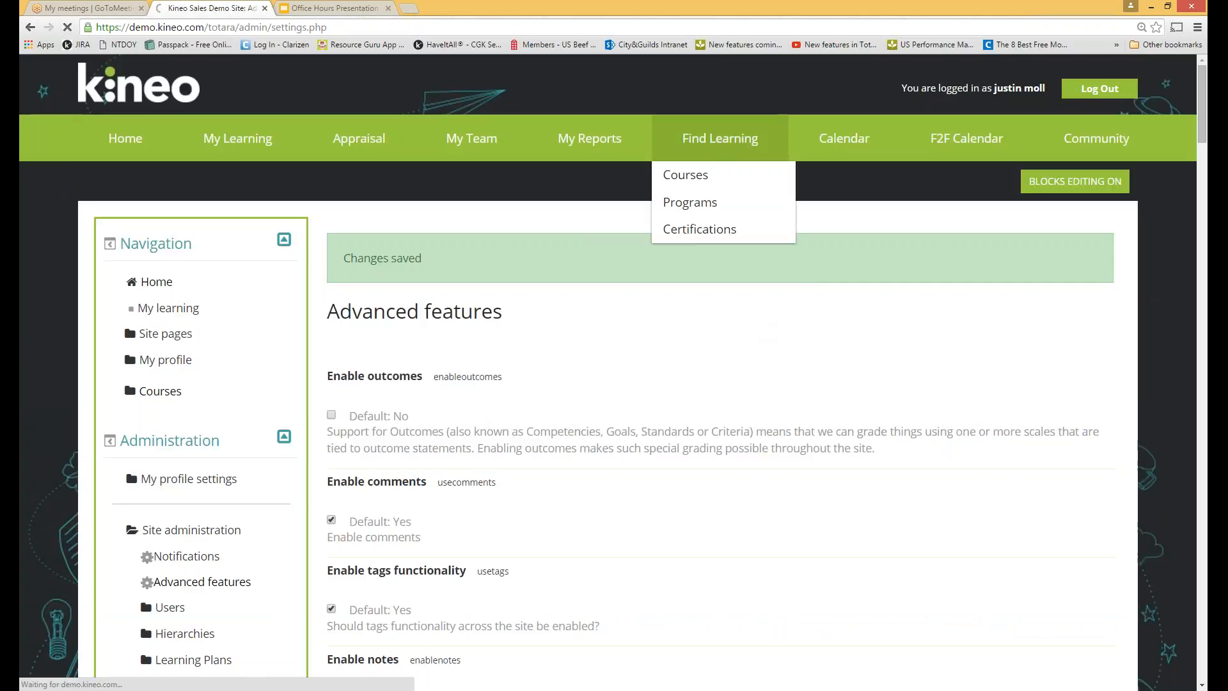
scroll(614, 371, down, 1)
scroll(429, 194, down, 1)
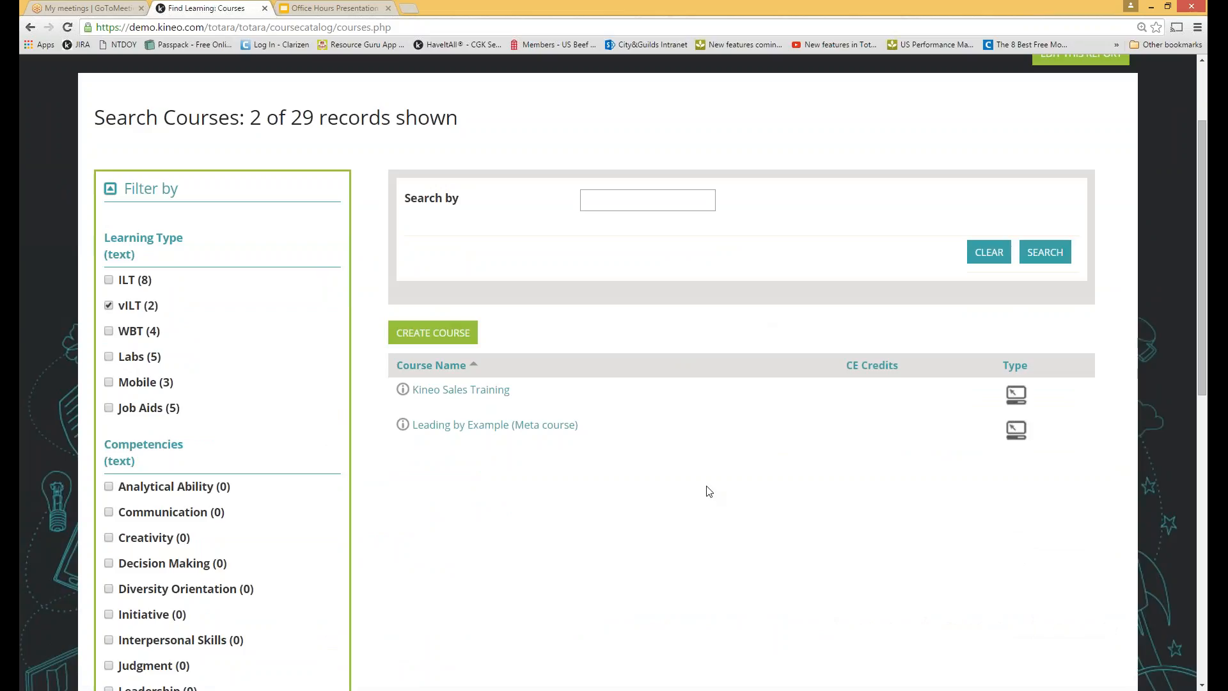
scroll(587, 466, down, 10)
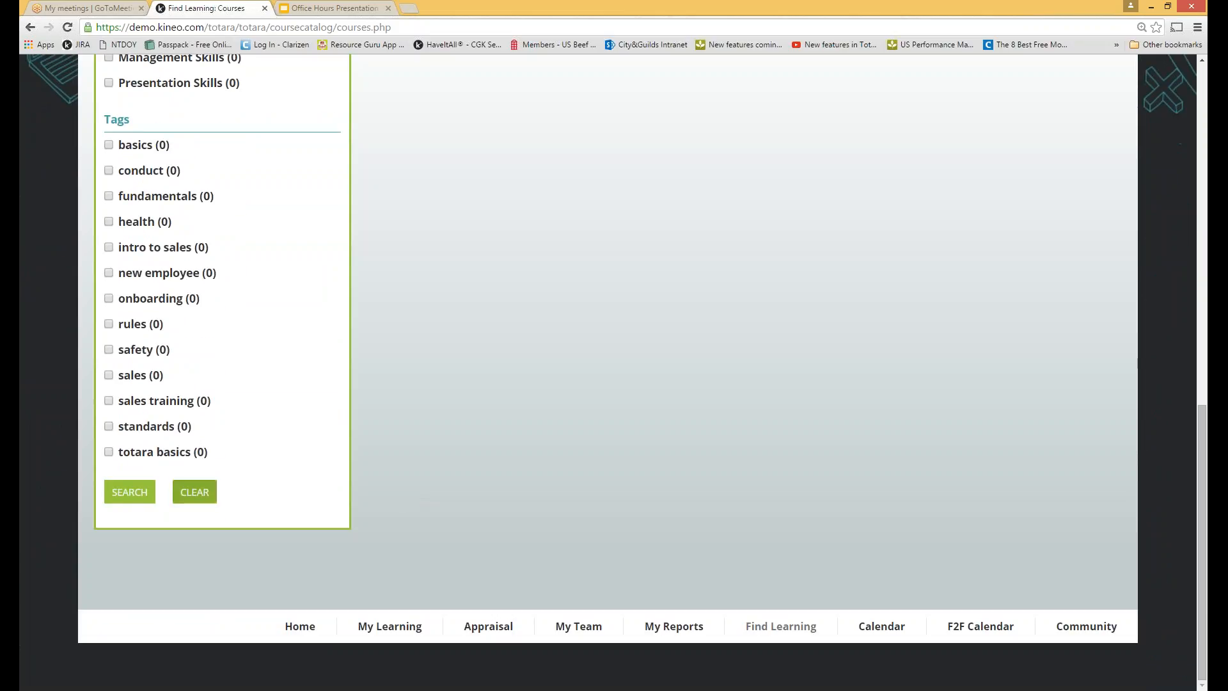
click(194, 491)
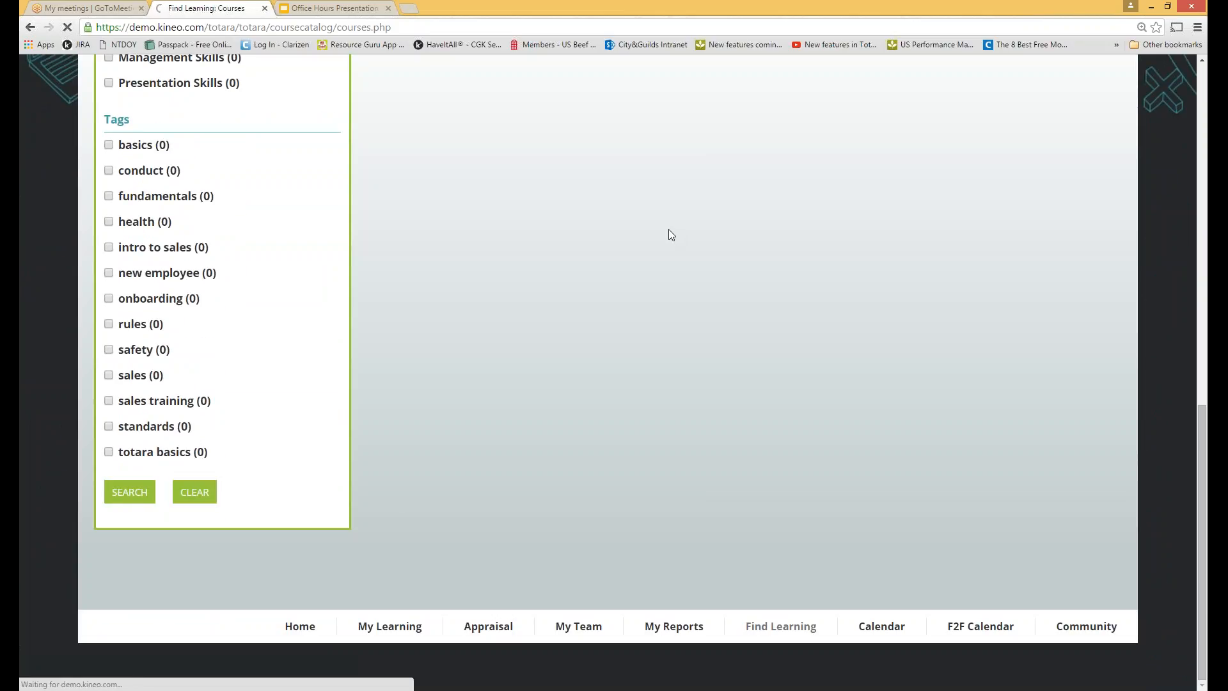
Step: Look through the unfiltered course list and check the number of records shown in the catalog heading
scroll(702, 293, down, 15)
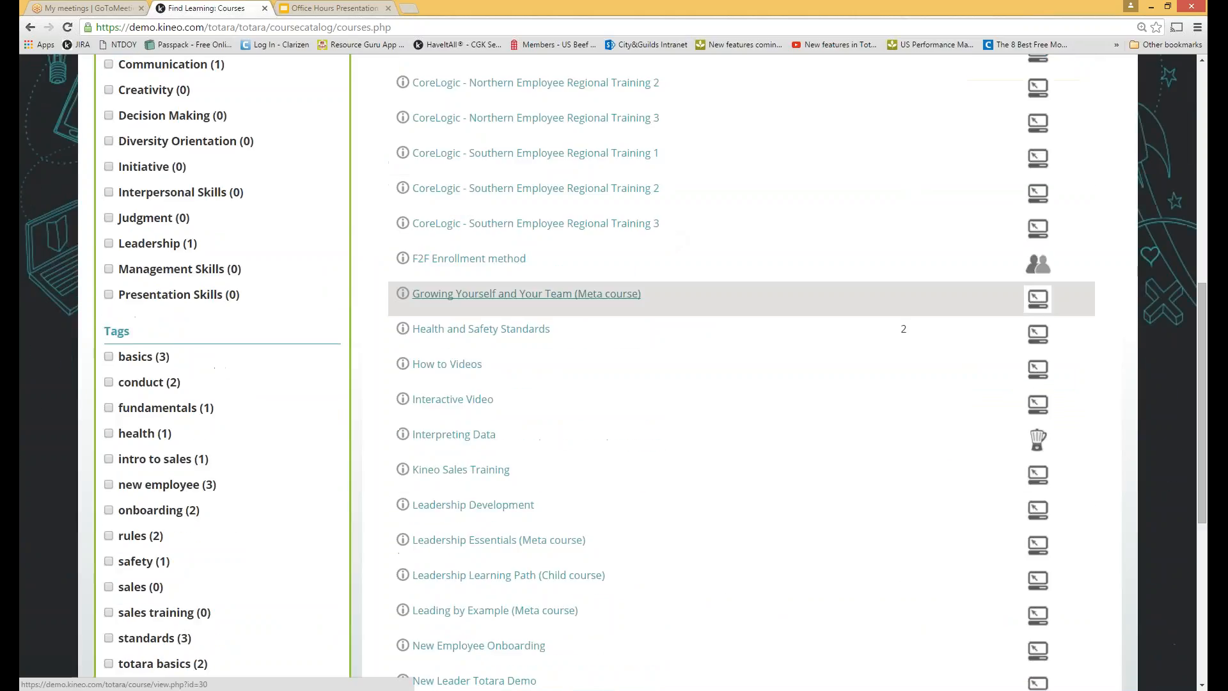
scroll(702, 297, up, 15)
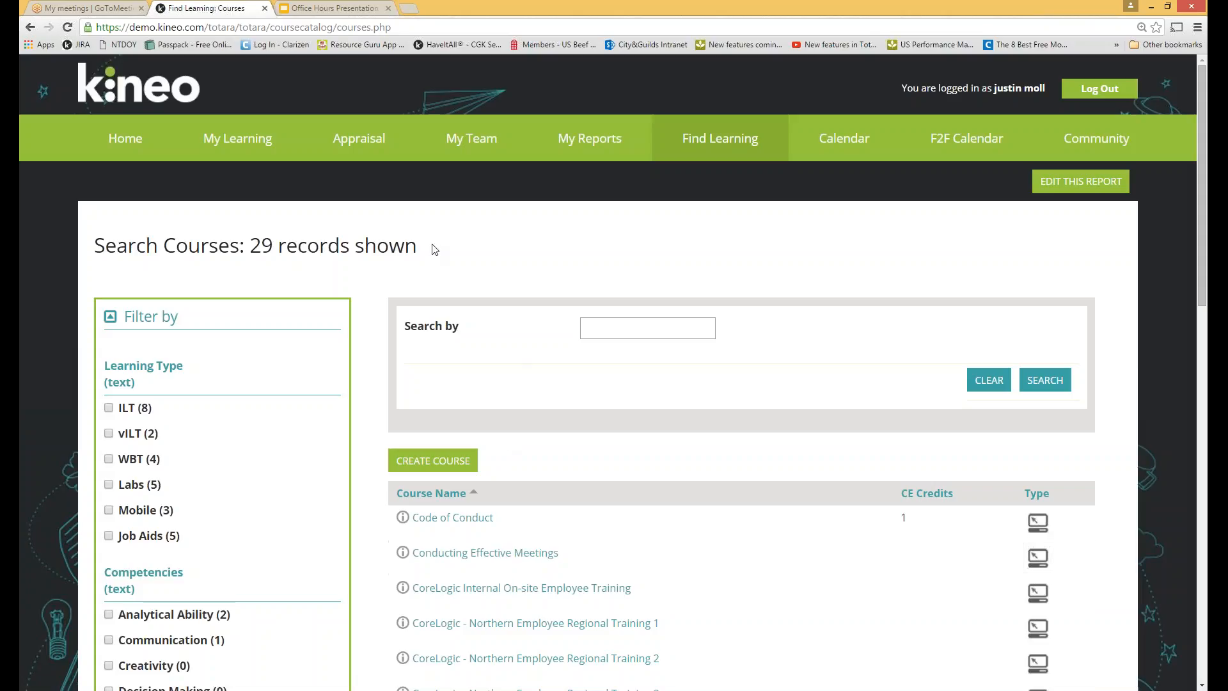
drag(424, 245, 313, 251)
click(313, 251)
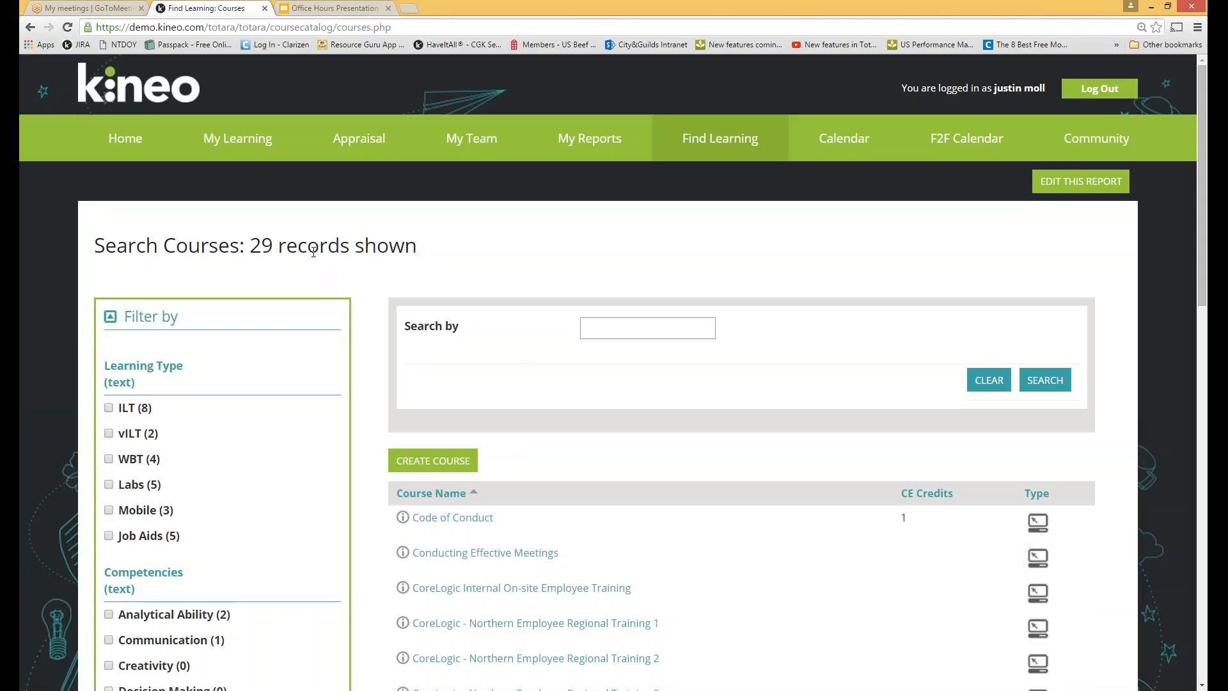